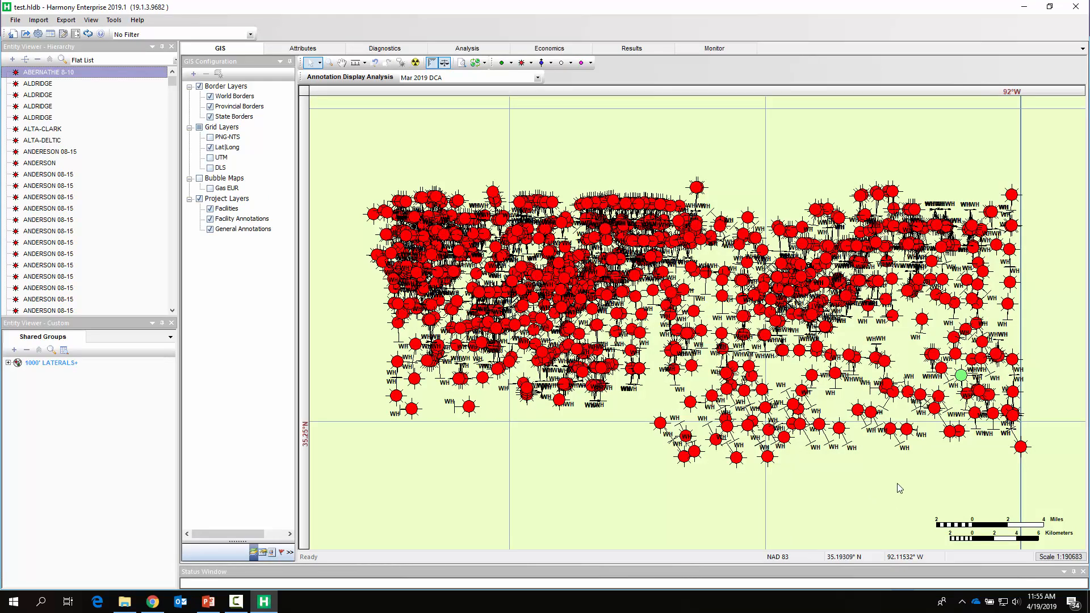
- Select every well in the entity list and browse their attributes table
left_click(305, 50)
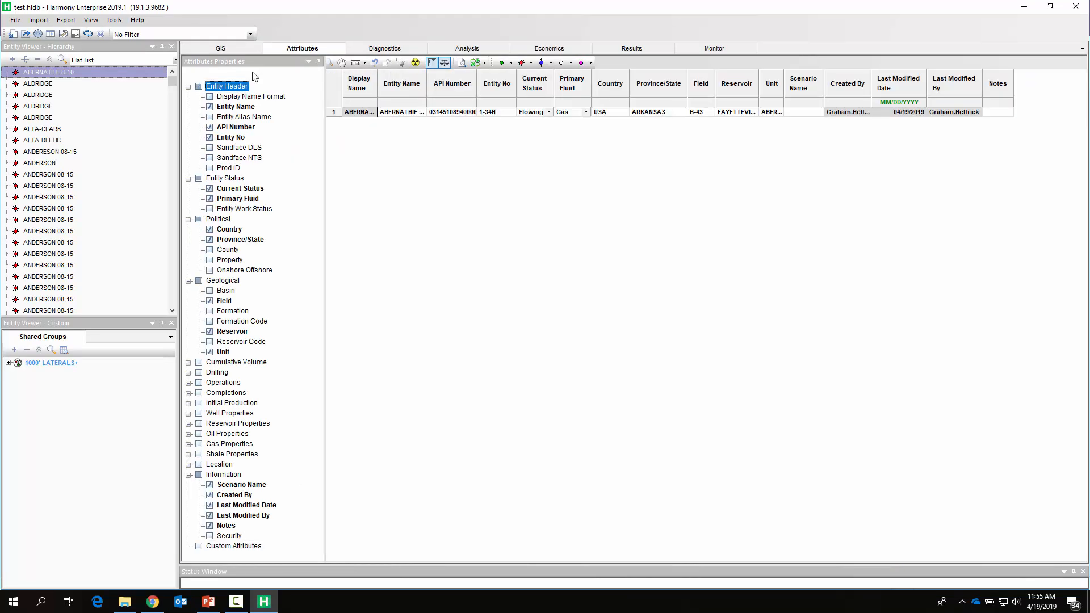
left_click_drag(173, 83, 173, 301)
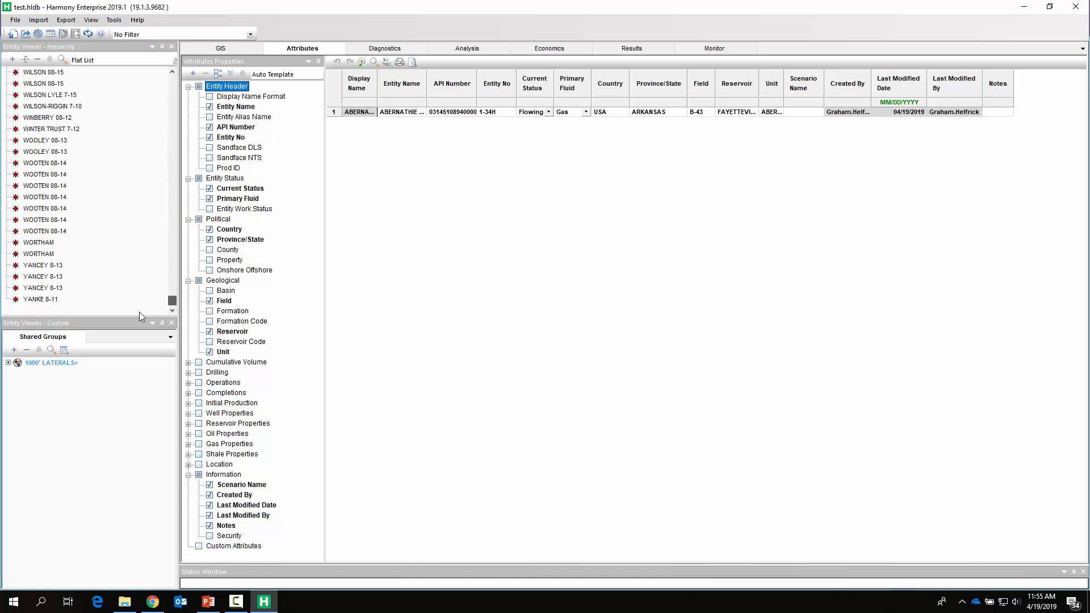
left_click(85, 300, "shift")
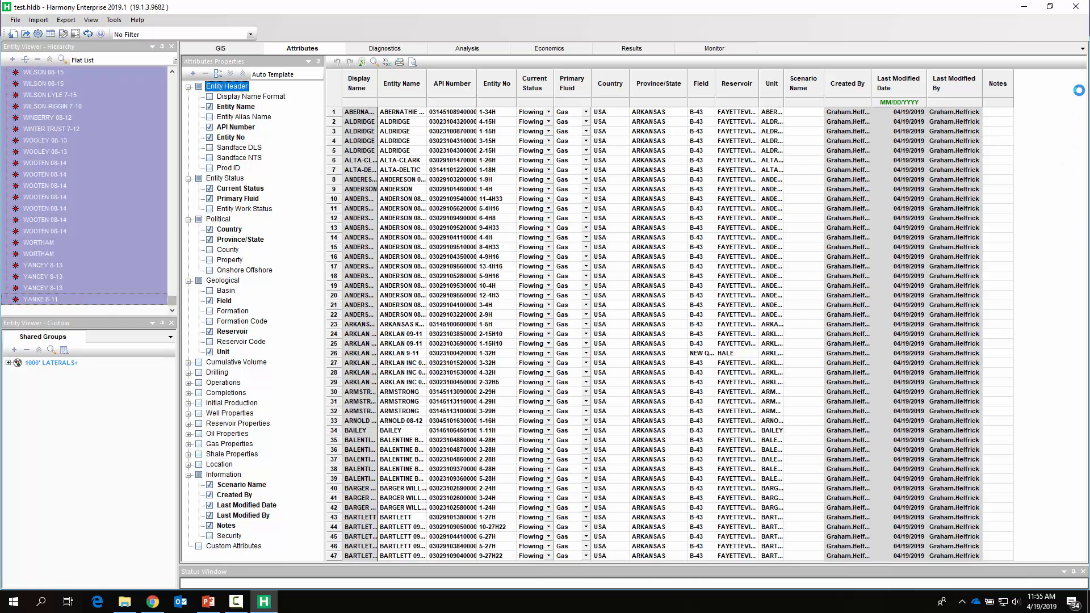
left_click_drag(1084, 94, 1083, 543)
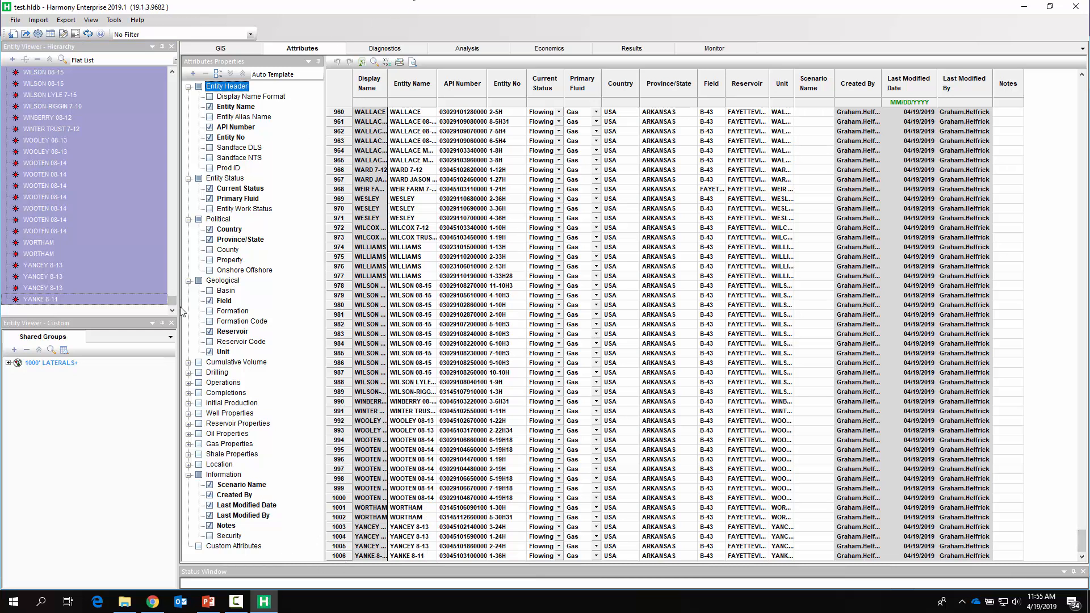
- View the production diagnostics plots for ABERNATHIE 8-10 and ALDRIDGE, ending on ABERNATHIE 8-10
left_click_drag(172, 300, 172, 77)
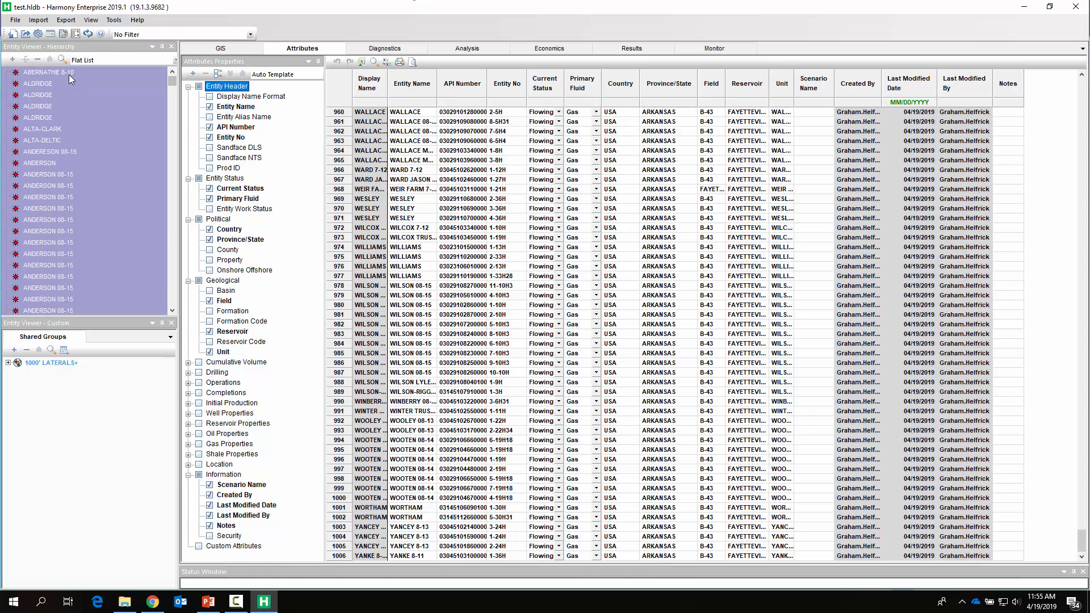
left_click(69, 74)
left_click(384, 49)
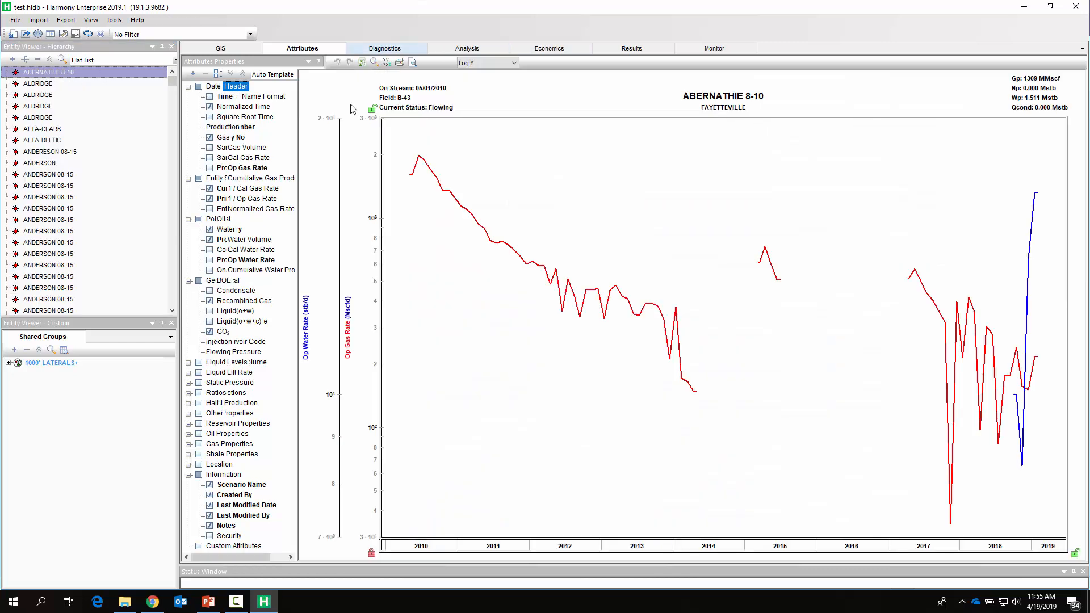
left_click(50, 84)
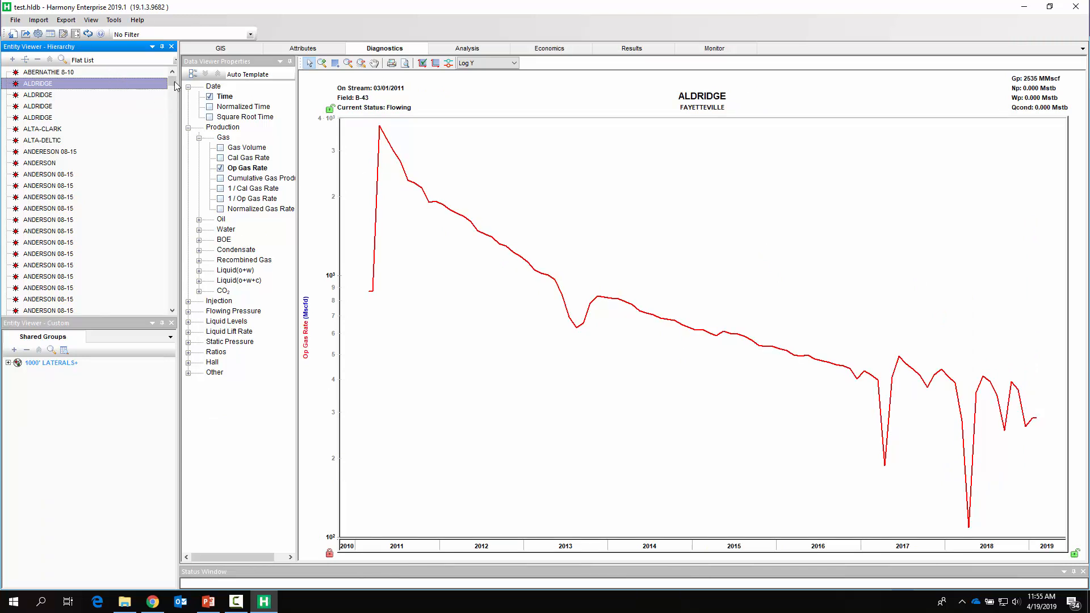
left_click(48, 72)
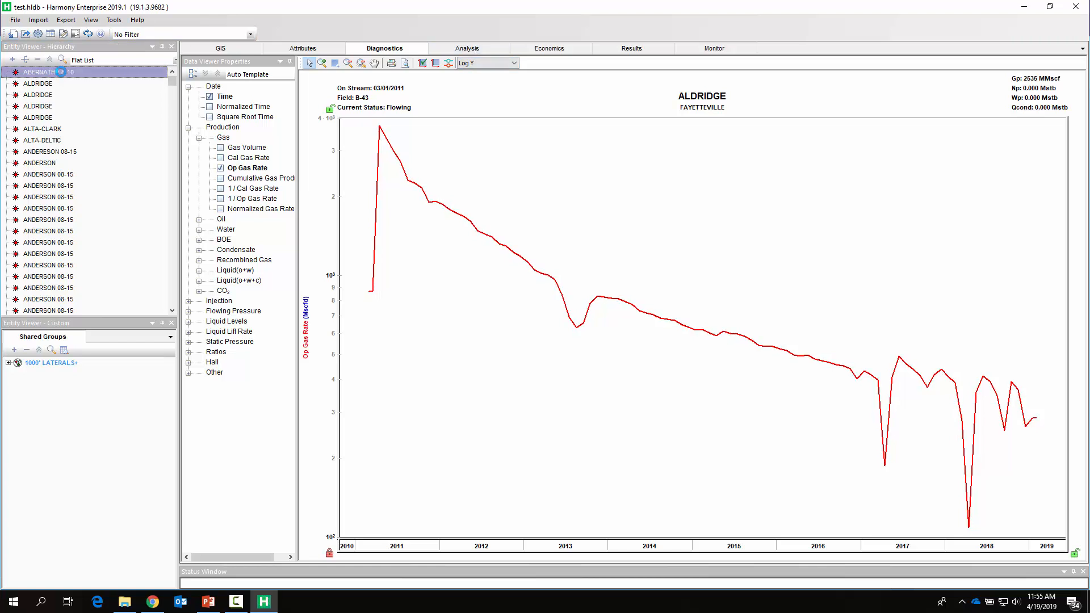
- Open a Gas Rate vs. Time decline worksheet for ABERNATHIE 8-10
left_click(465, 50)
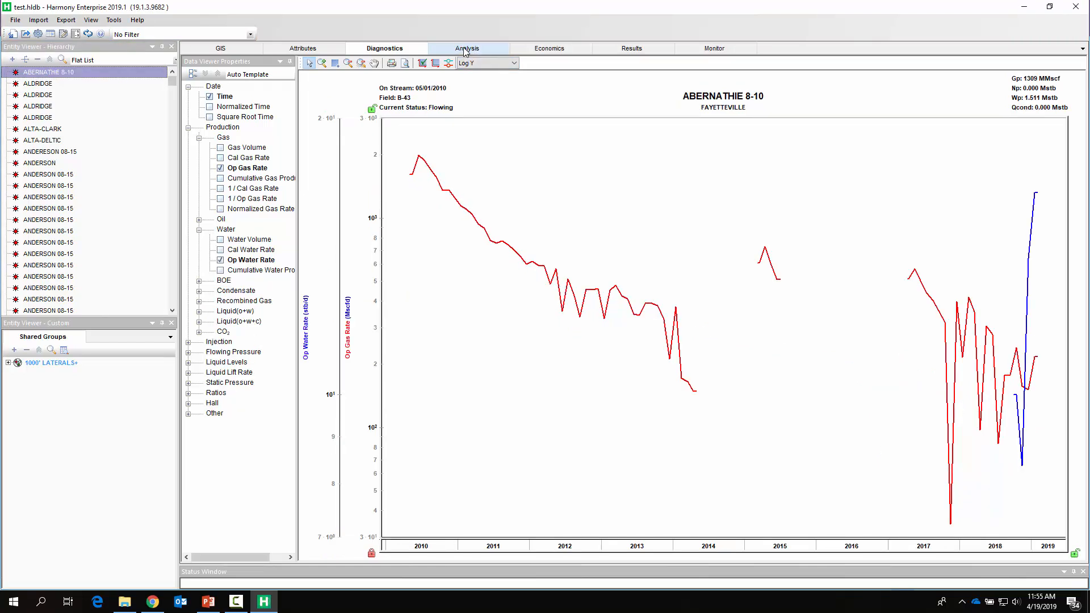
left_click(221, 150)
mouse_move(253, 157)
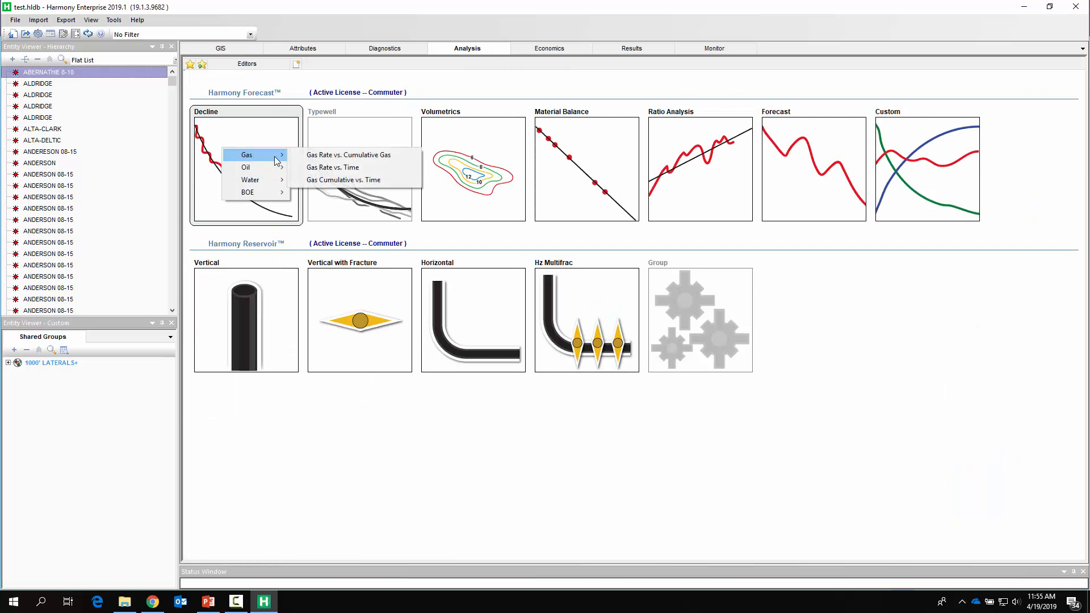
left_click(358, 167)
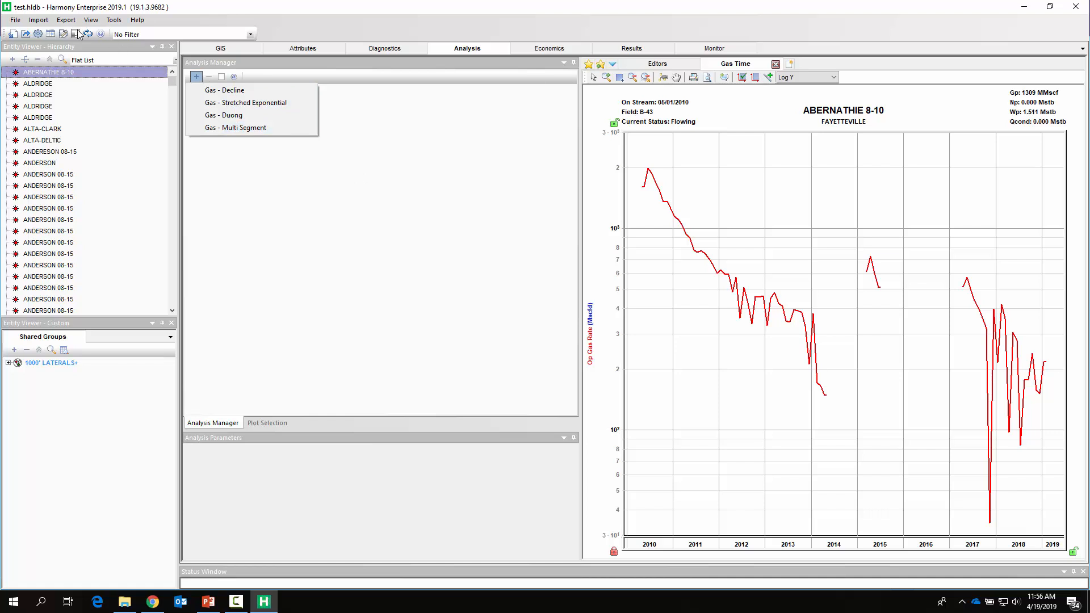
- Open the program options and inspect the Decline analysis defaults for b and dlim
left_click(38, 34)
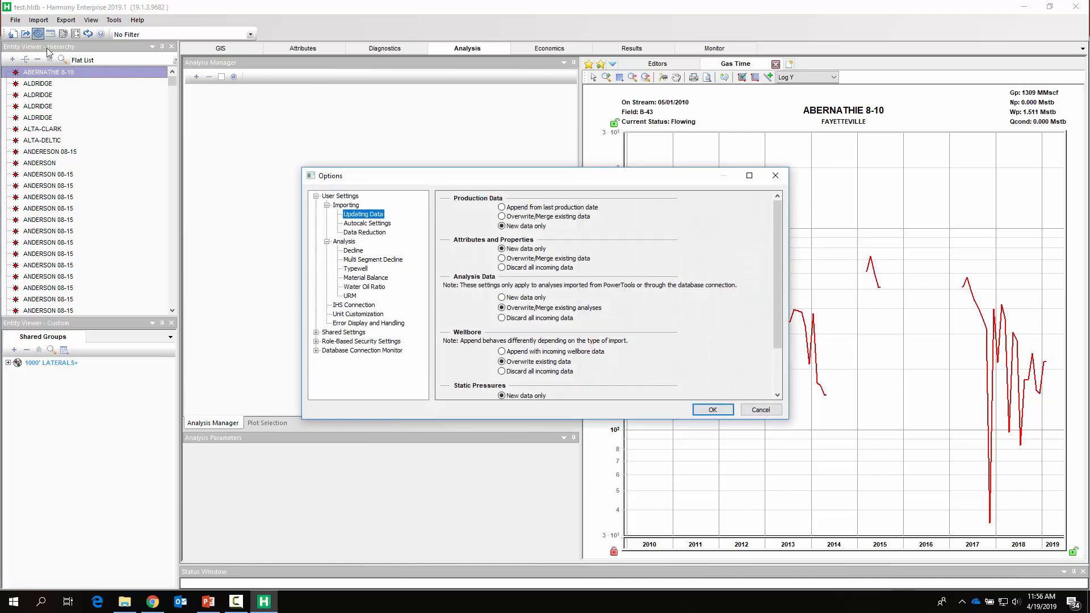
left_click(352, 251)
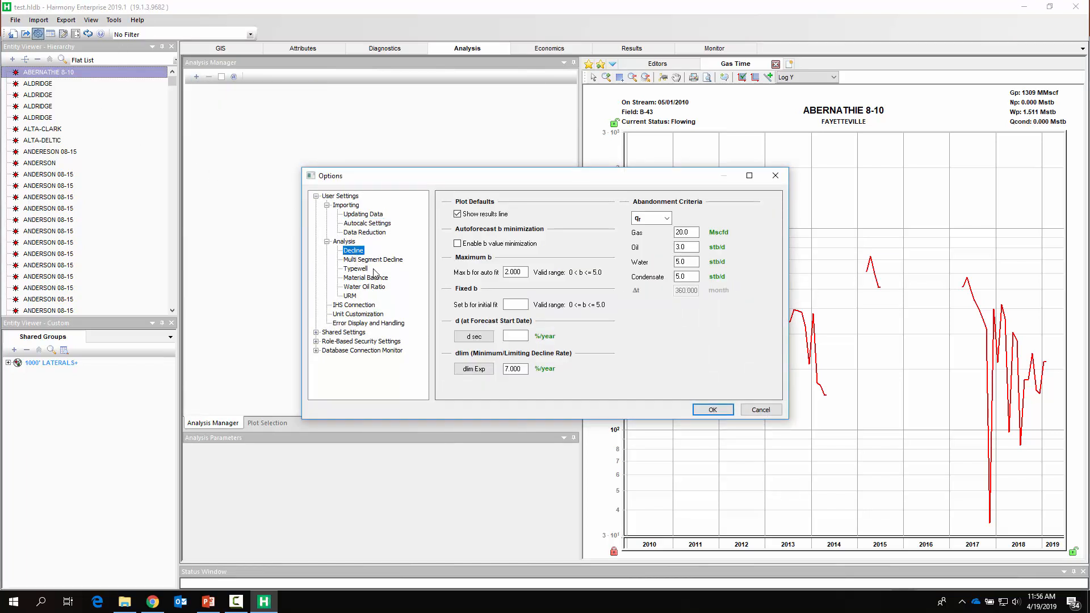
left_click(516, 305)
key("BackSpace")
key("BackSpace")
key("BackSpace")
double_click(524, 272)
double_click(515, 369)
- Inspect the Multi Segment Decline gas defaults for both segments
left_click(395, 262)
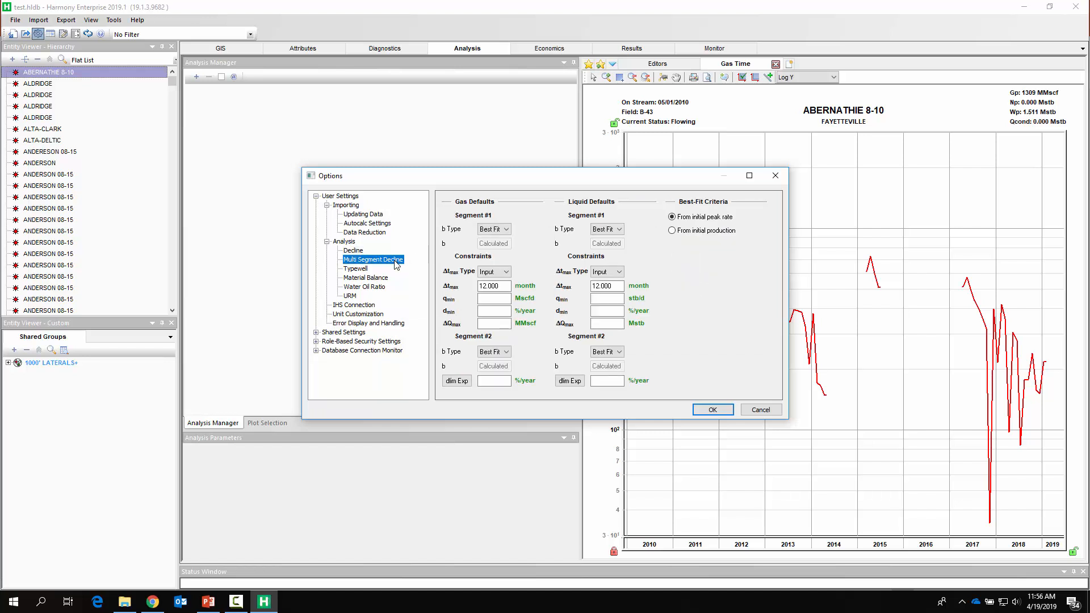
left_click(502, 230)
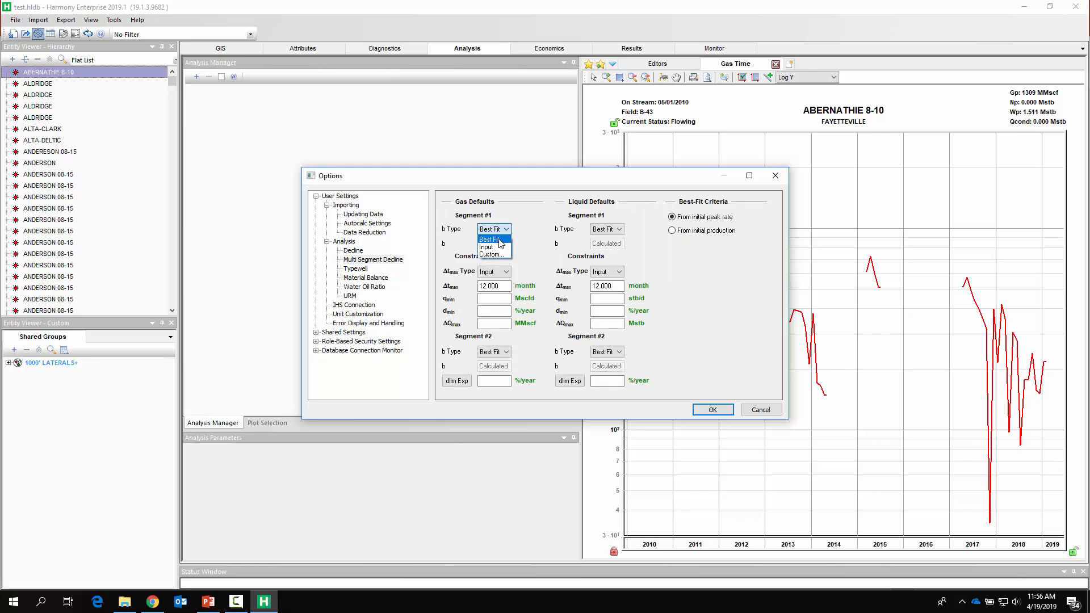
left_click(536, 252)
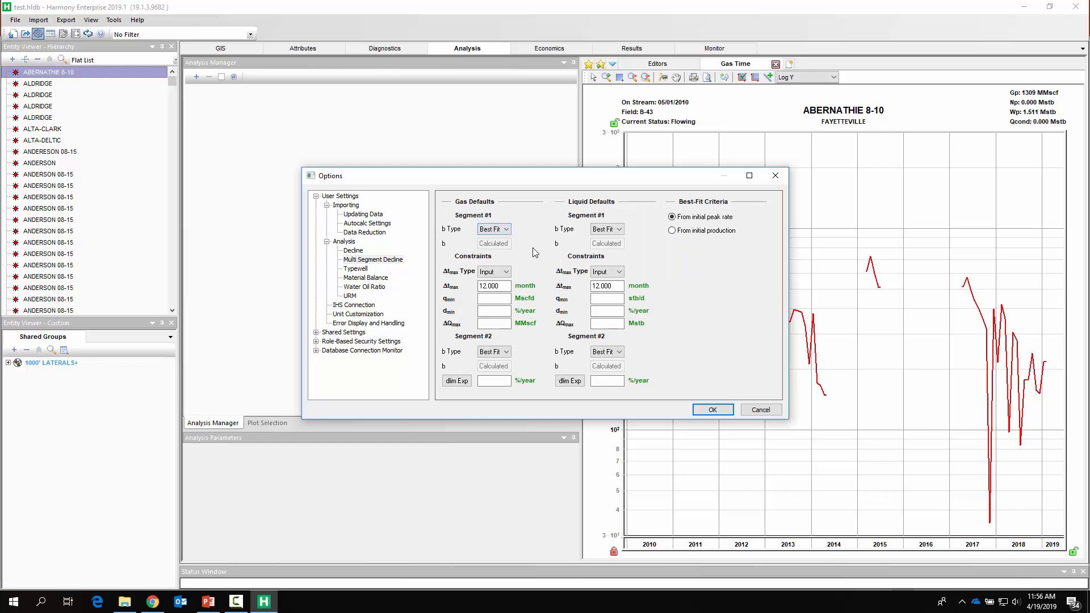
left_click(504, 298)
left_click(495, 311)
left_click(495, 323)
left_click(506, 353)
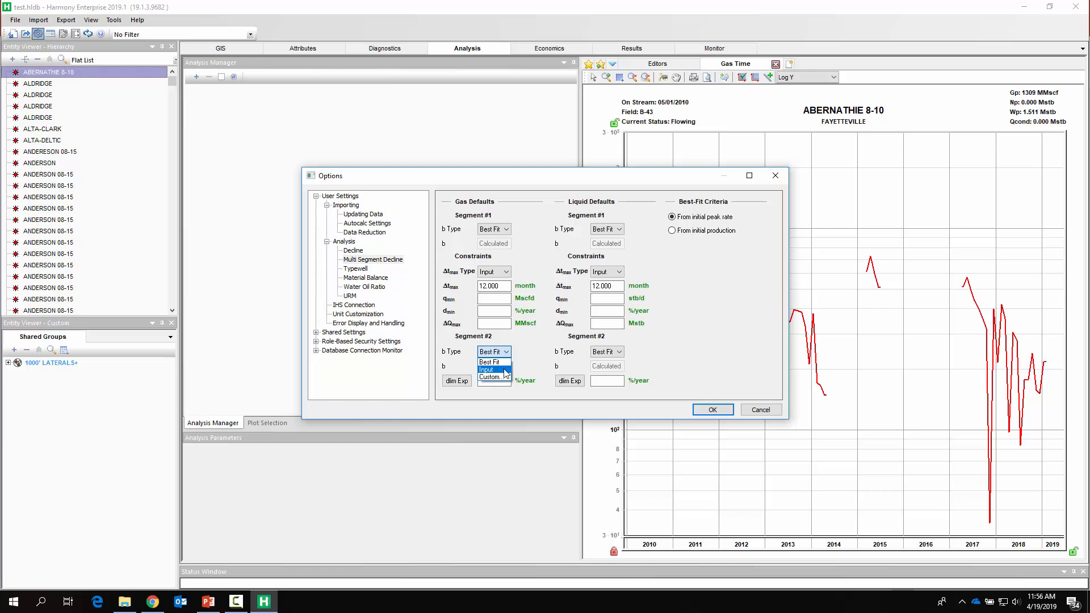
left_click(504, 380)
left_click(504, 380)
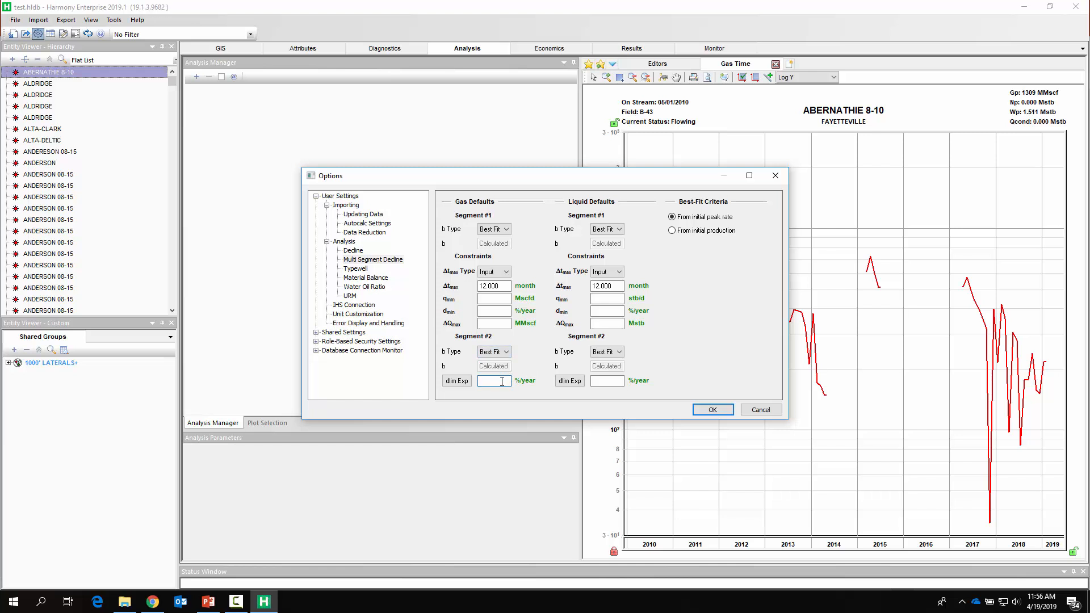
- Review the Decline defaults again and cancel the options dialog
left_click(353, 251)
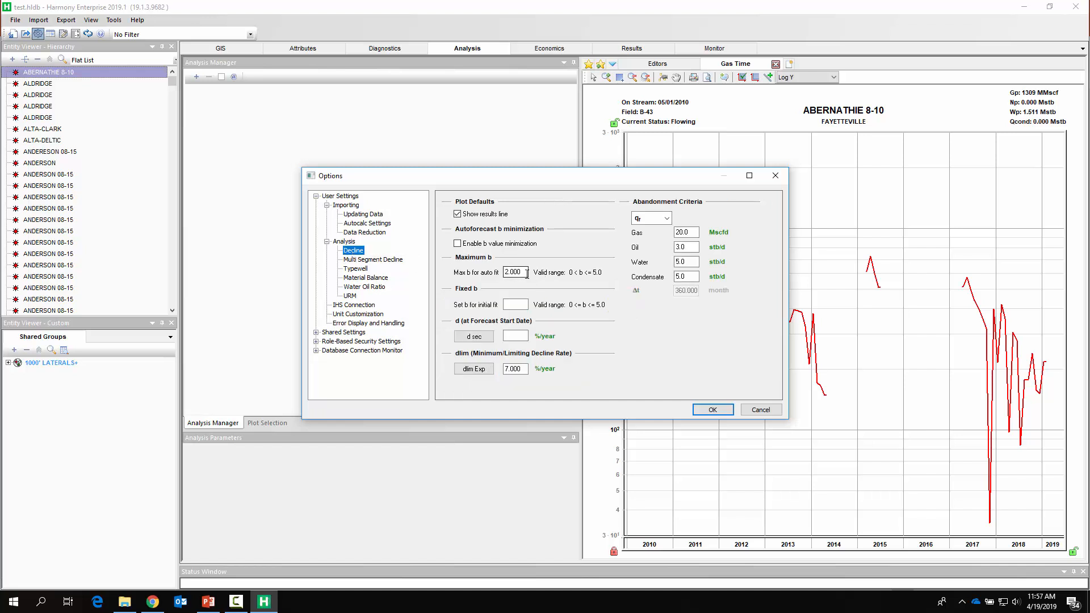
left_click_drag(527, 274, 476, 271)
left_click_drag(524, 370, 488, 378)
left_click(759, 409)
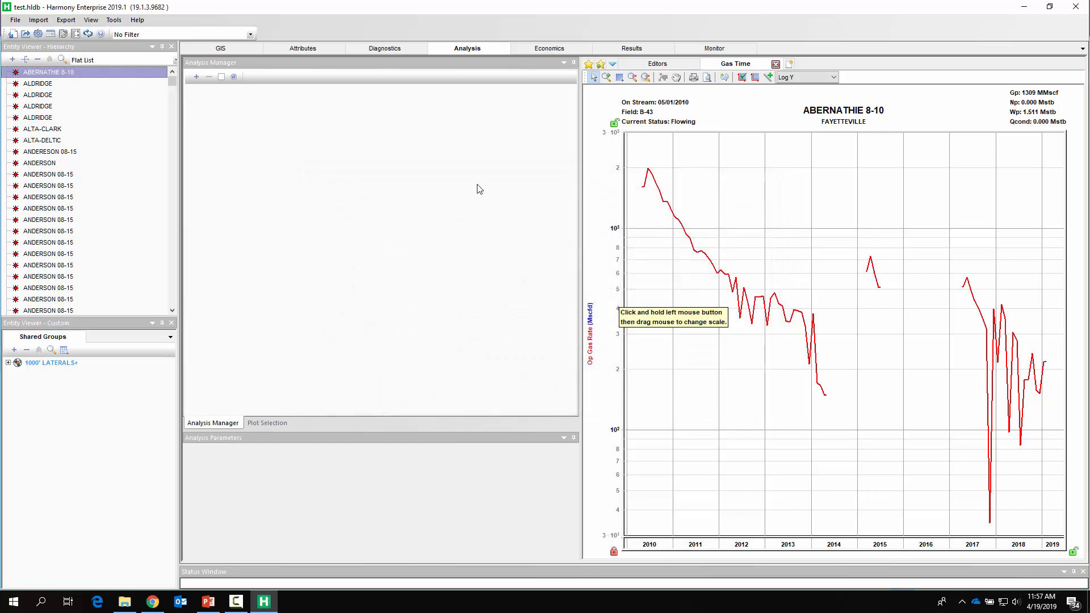
- Add a Gas - Decline analysis to the well's worksheet
left_click(196, 76)
left_click(206, 87)
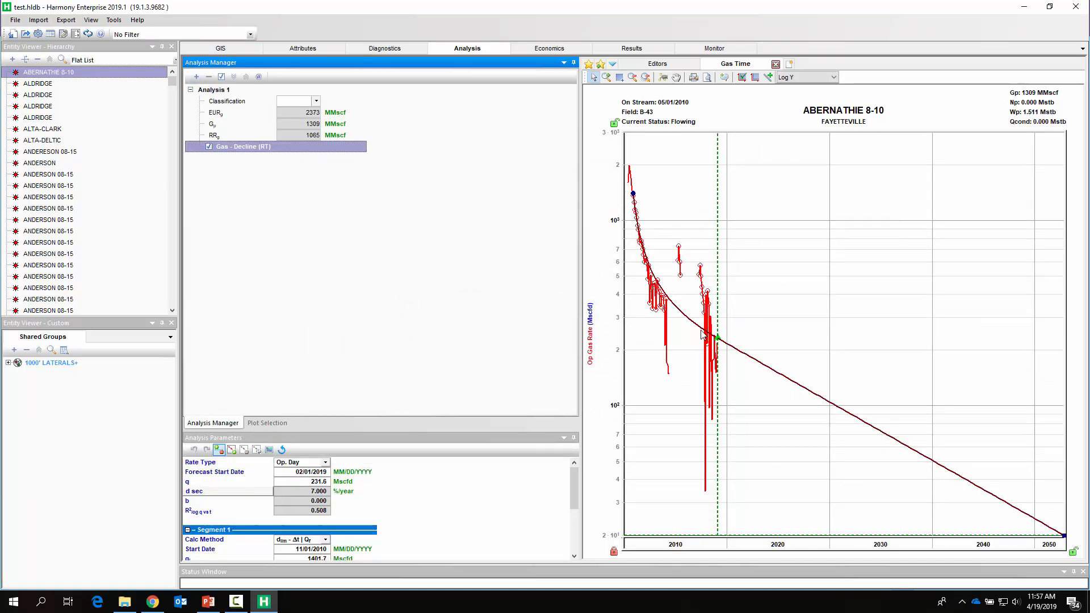
left_click(703, 192)
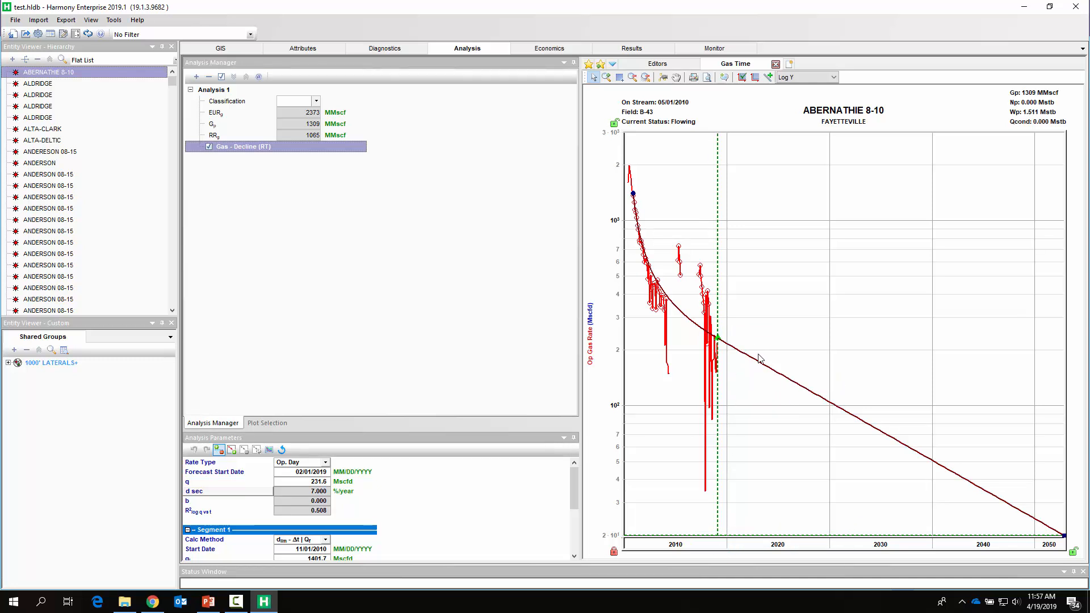
- Rename the analysis as Apr 2019 DCA
right_click(217, 89)
left_click(222, 92)
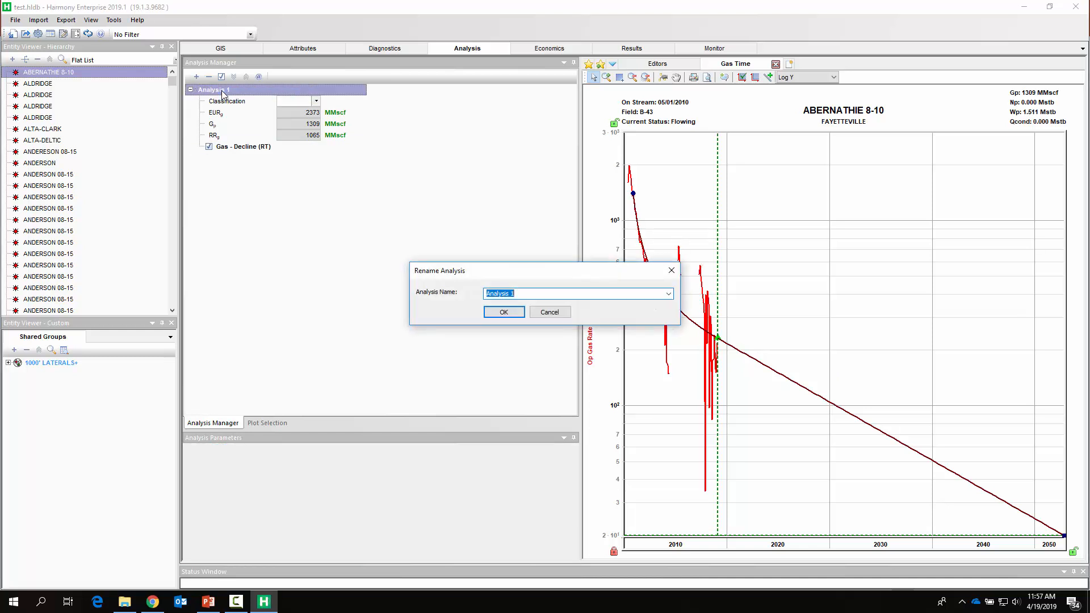
type("Apr 2019 DCA")
left_click(503, 312)
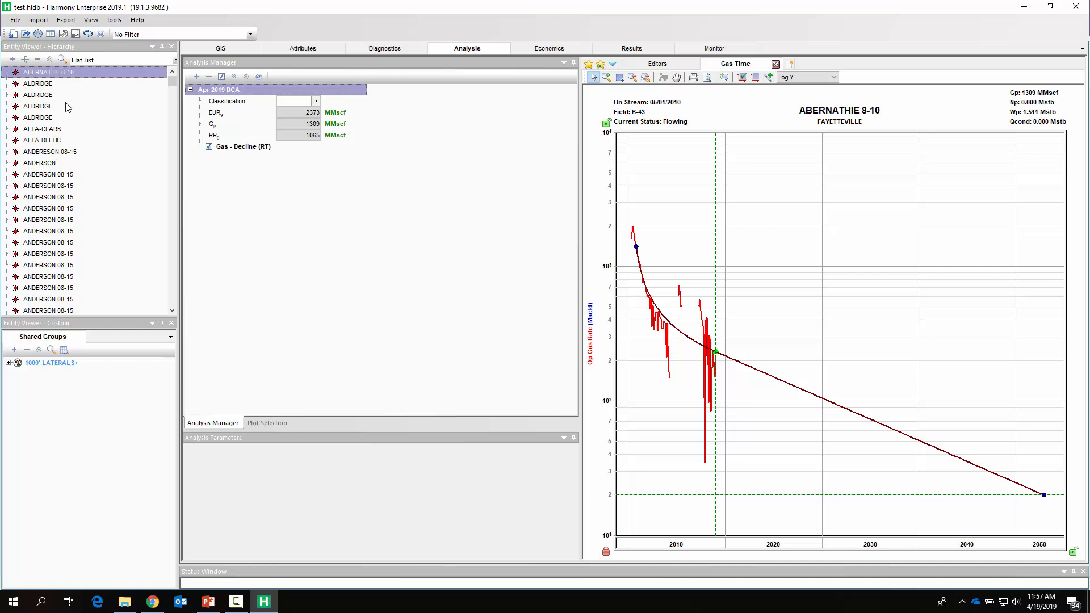
- Create and save a new workflow named DCA WF with the Gas Time worksheet and Apr 2019 DCA analysis
left_click(601, 67)
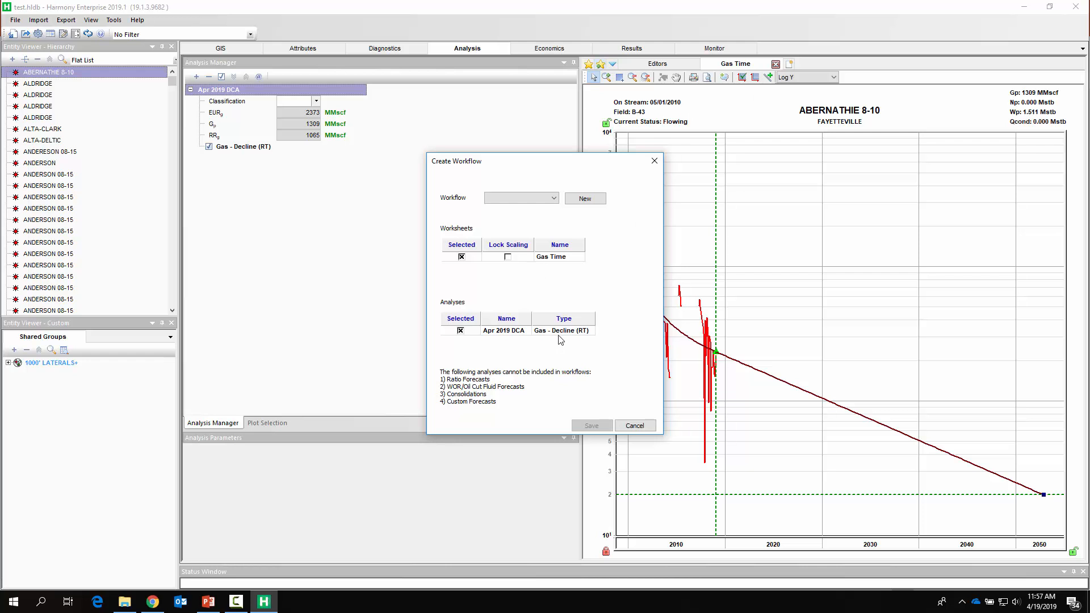
left_click(588, 200)
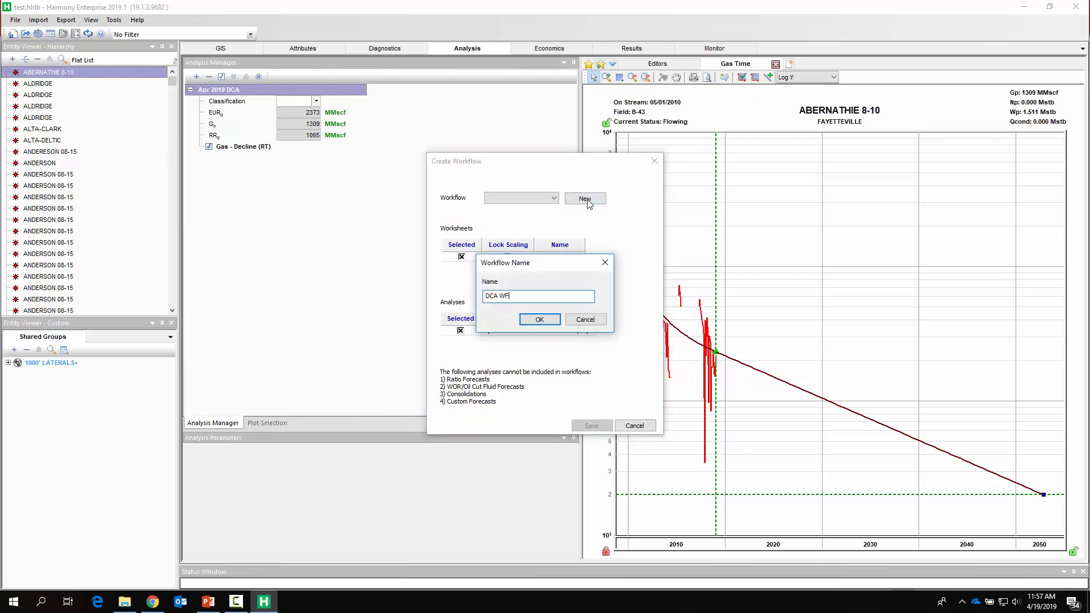
type("DCA WF")
left_click(550, 319)
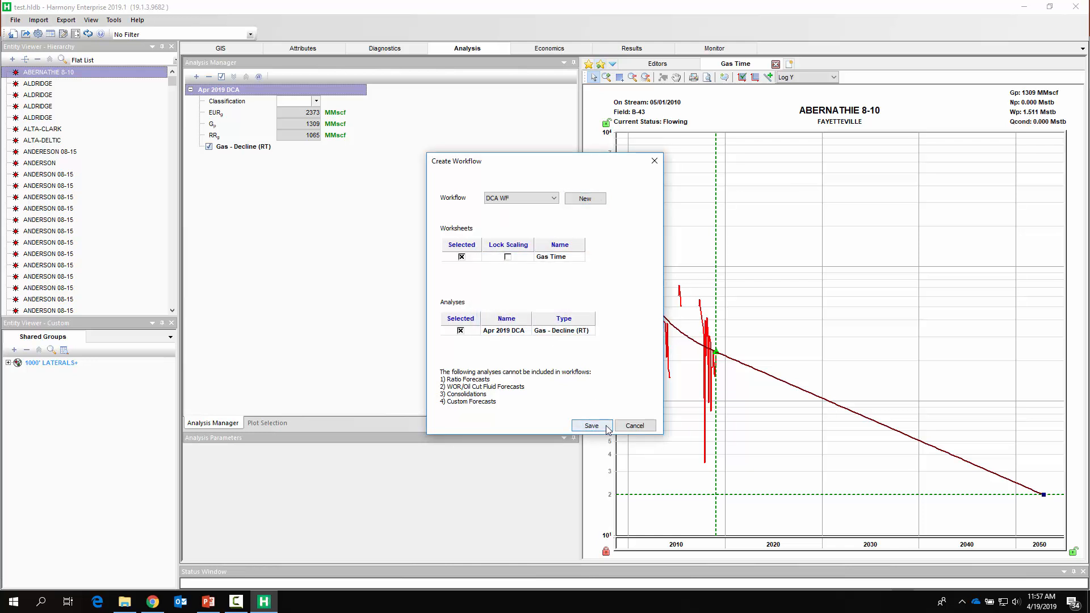
left_click(591, 426)
left_click(589, 64)
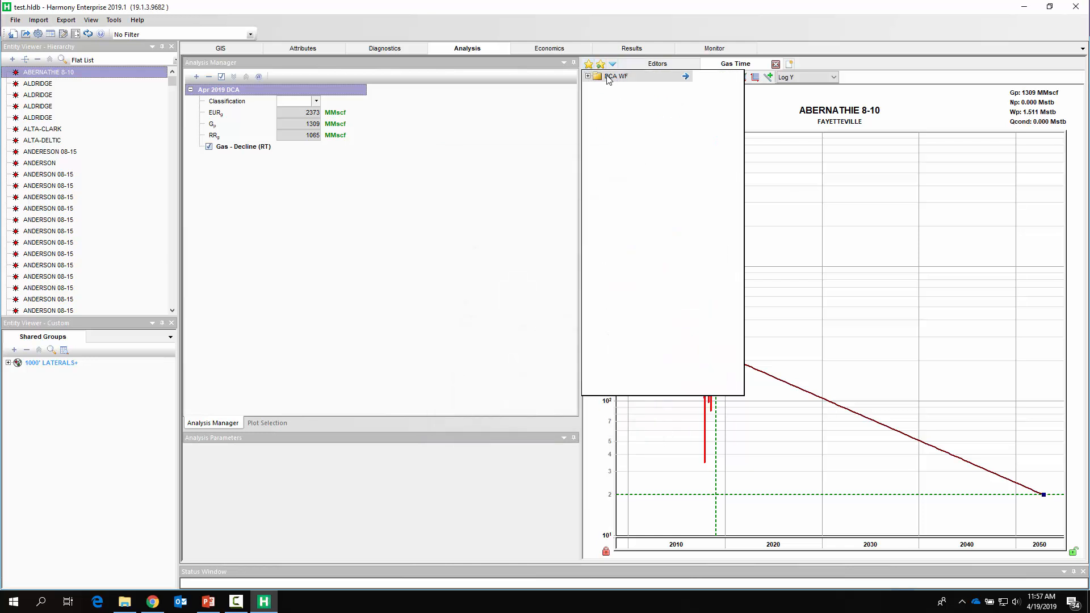
- Select all wells in the entity list and apply the DCA WF workflow to them
left_click(51, 84)
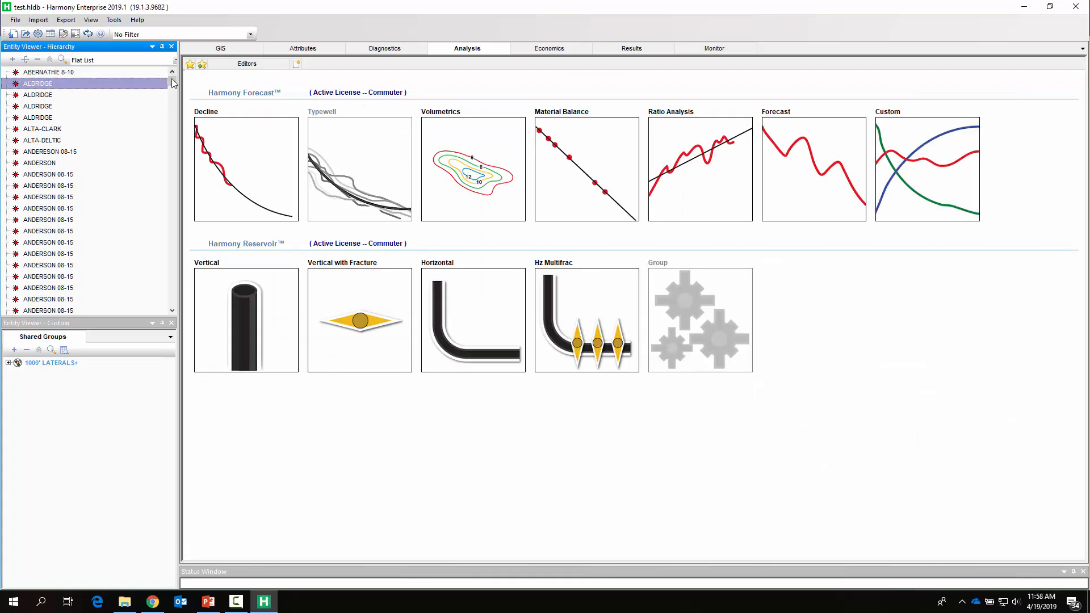
left_click_drag(174, 83, 162, 313)
left_click(54, 299, "shift")
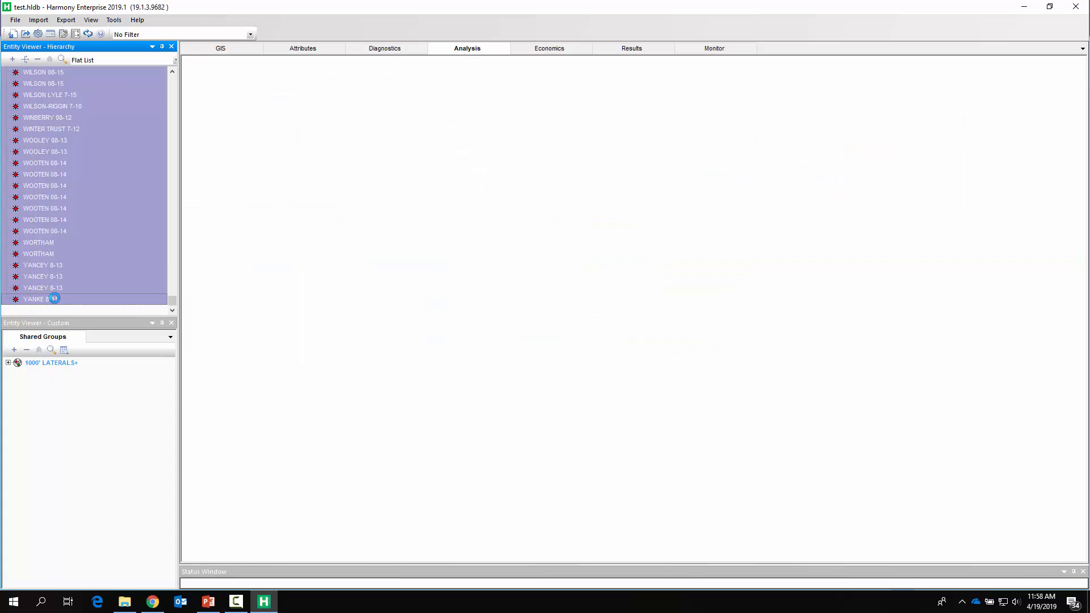
right_click(125, 113)
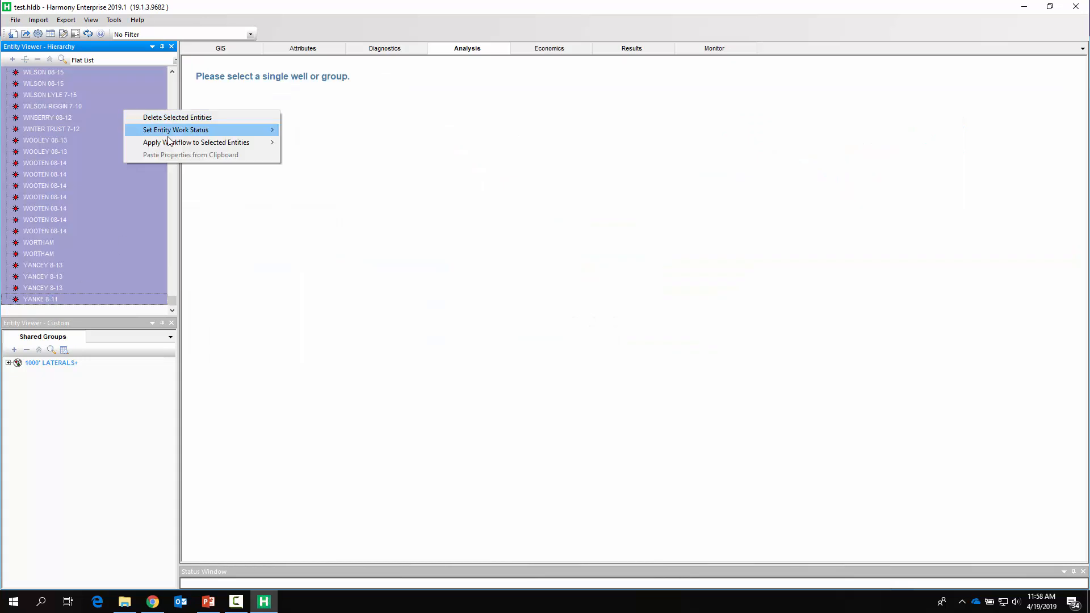
mouse_move(231, 142)
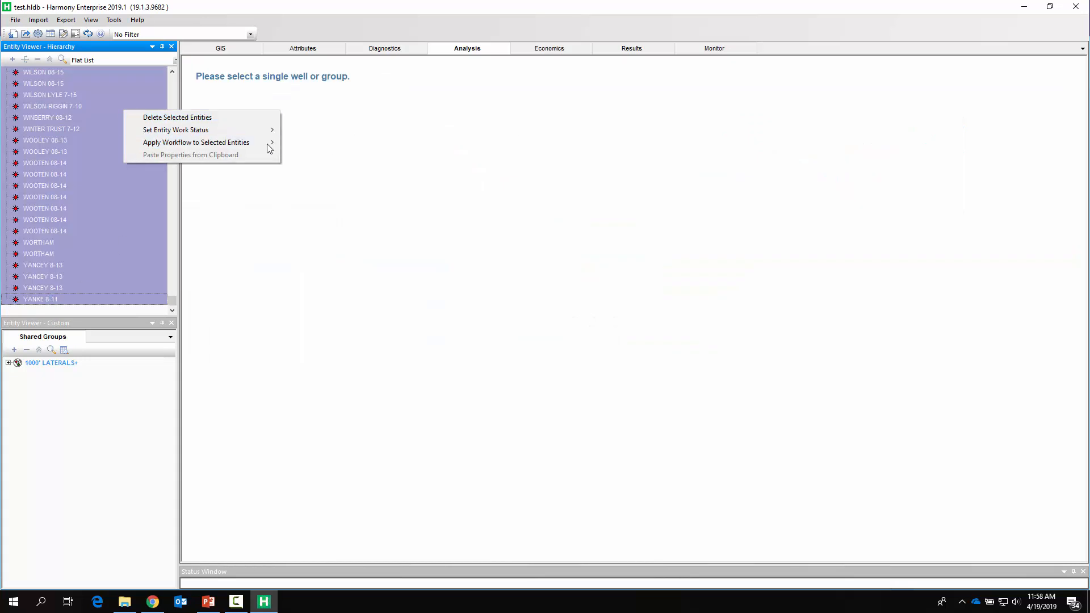
left_click(307, 145)
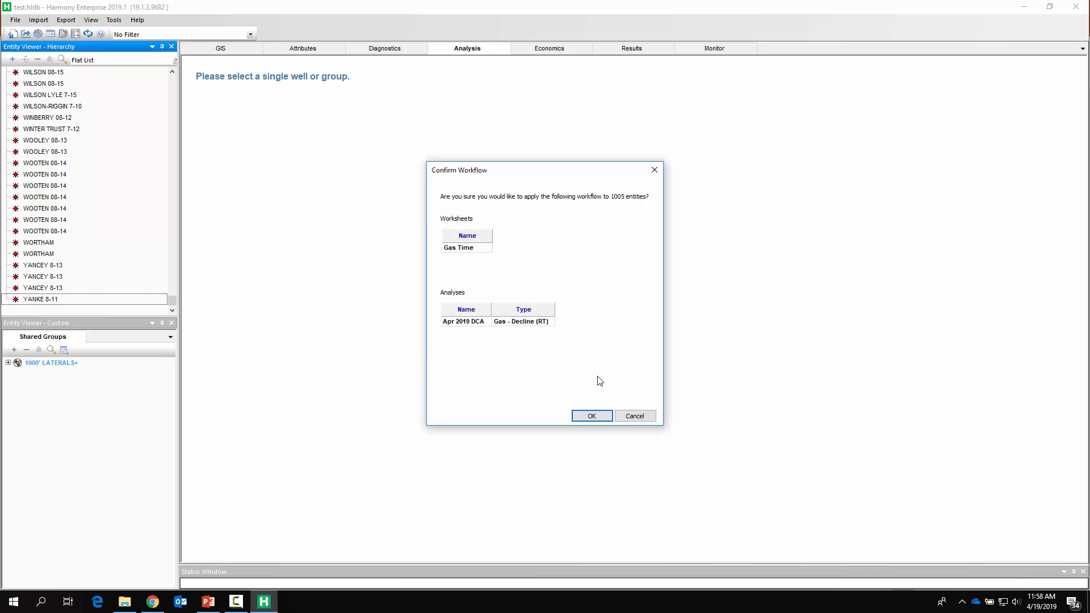
left_click(591, 417)
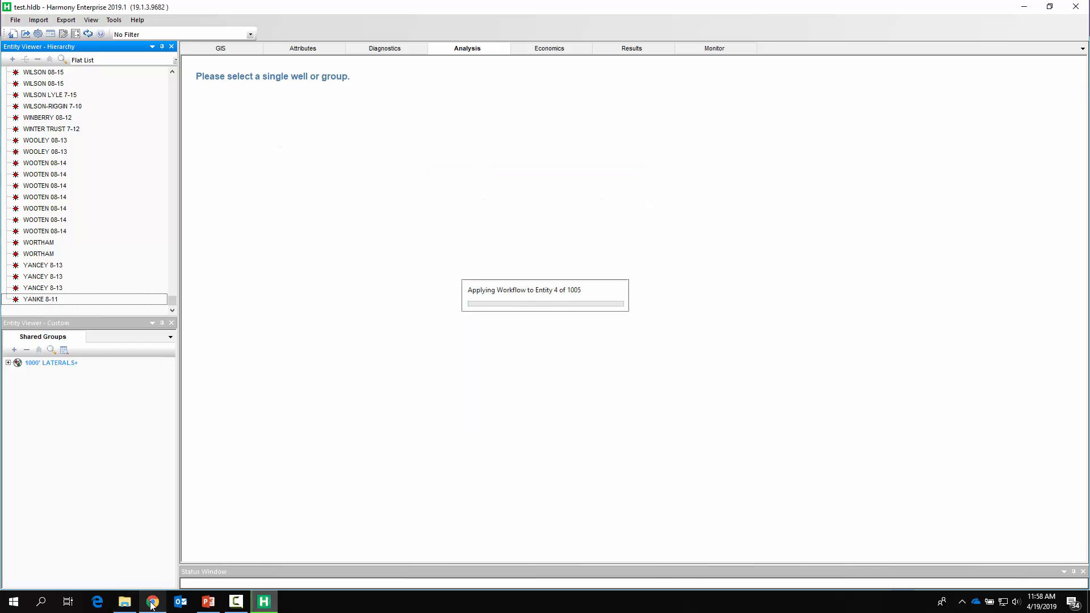
- Switch to the browser and stop the running stopwatch
left_click(153, 601)
left_click(123, 278)
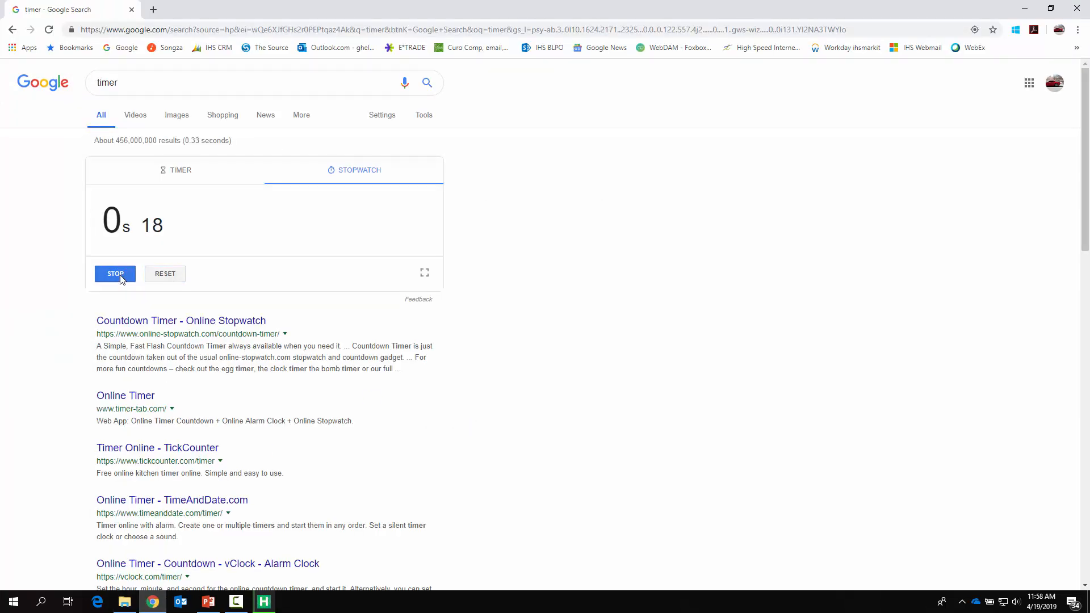
- Enlarge the stopwatch display to full screen
left_click(425, 273)
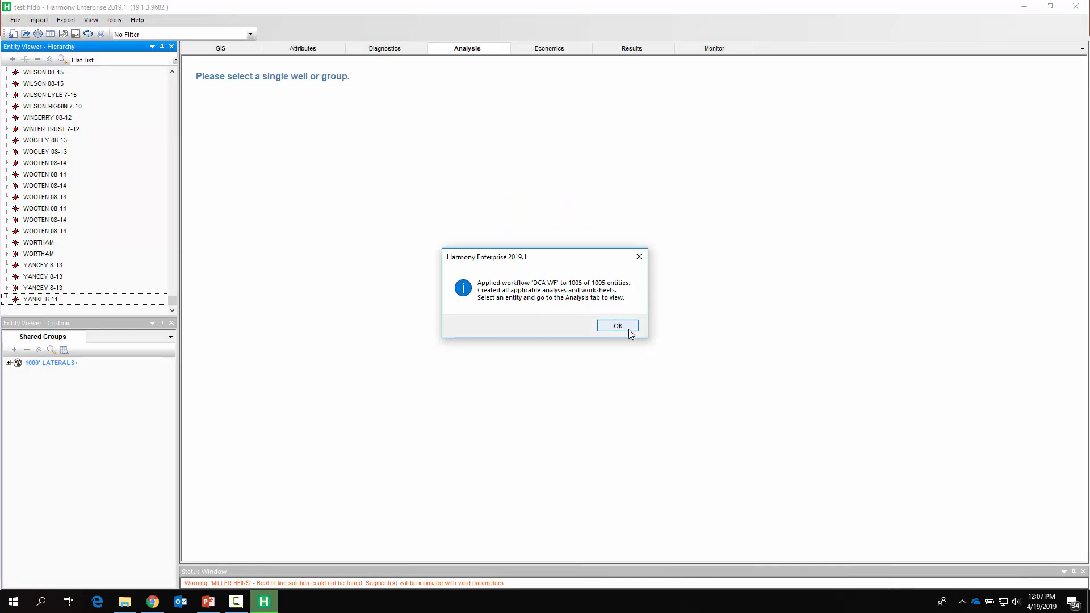
- Dismiss the workflow completion message and review the gas decline forecasts of the first wells in the list
left_click(627, 326)
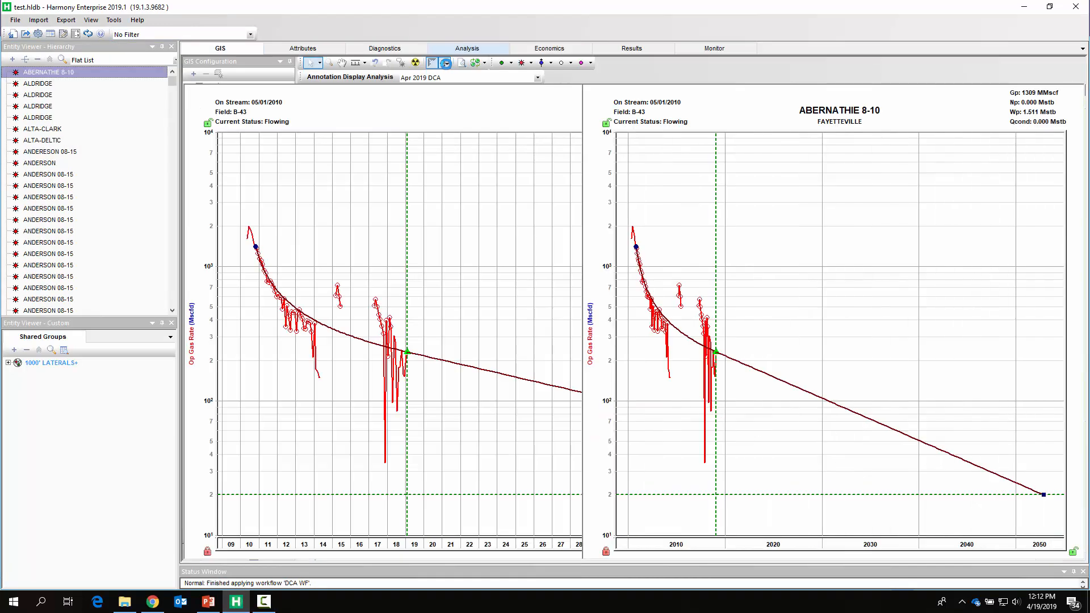
left_click(39, 83)
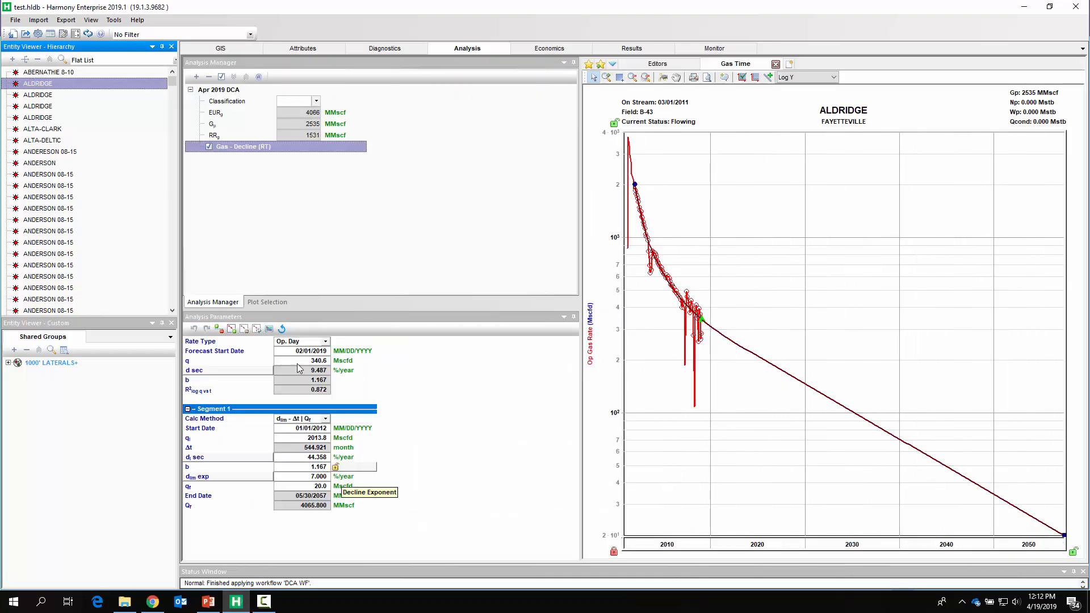
left_click(66, 95)
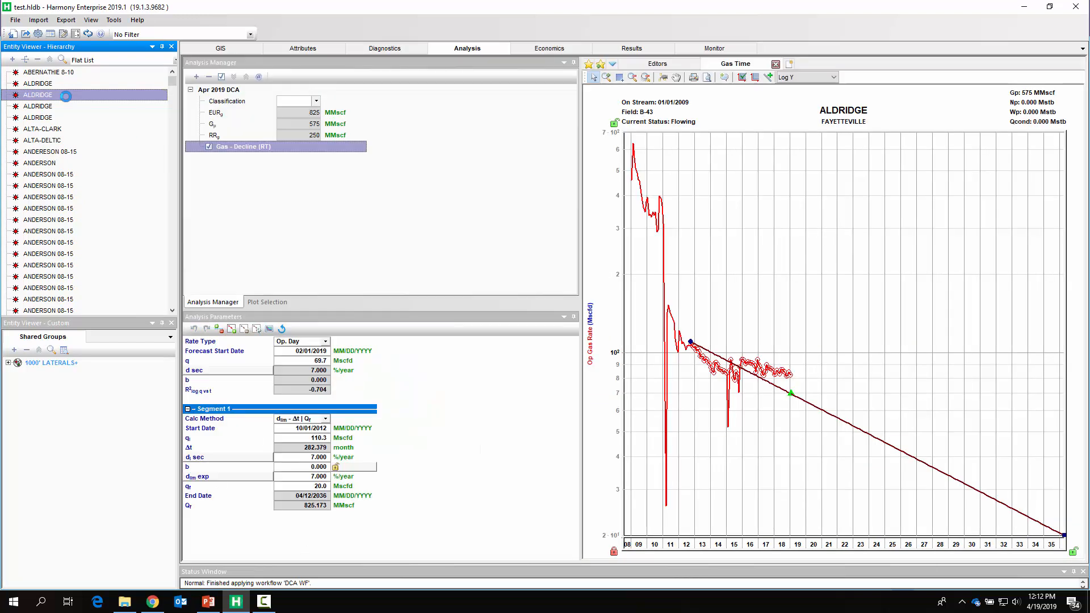
left_click(37, 107)
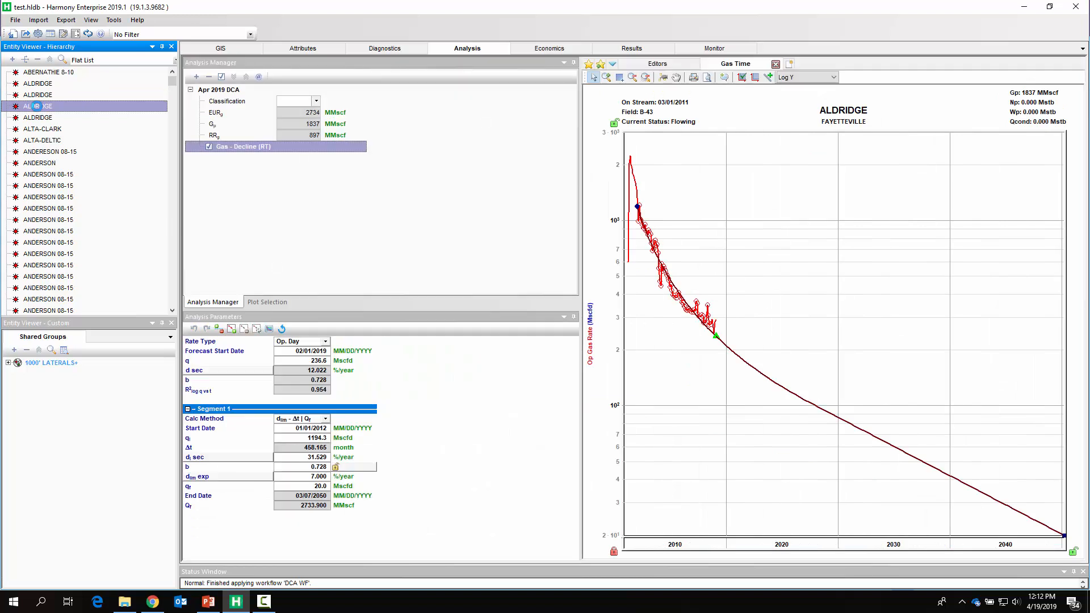
left_click(40, 118)
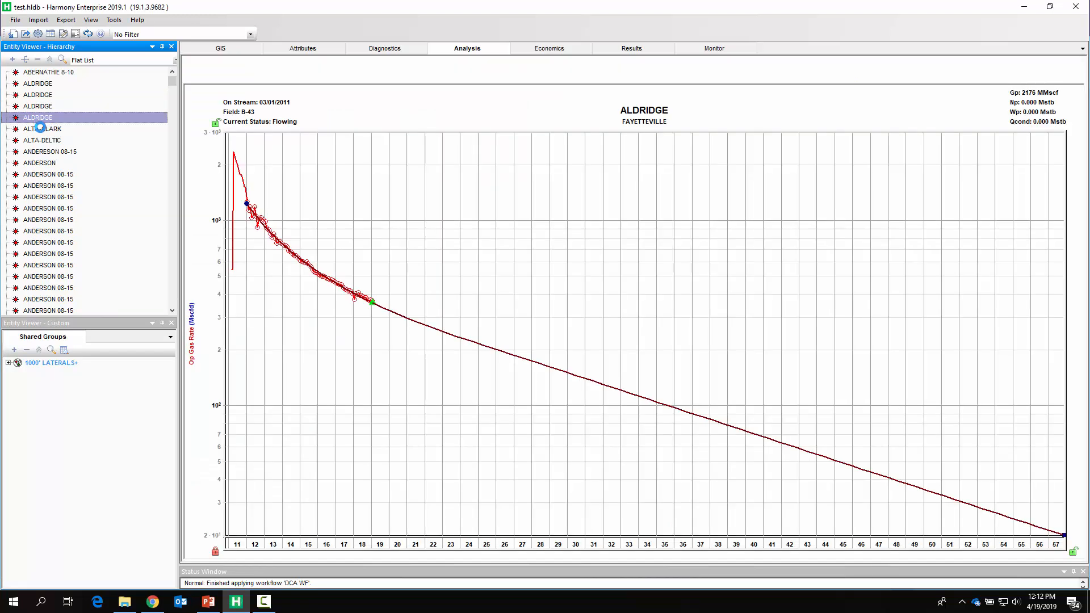
left_click(41, 132)
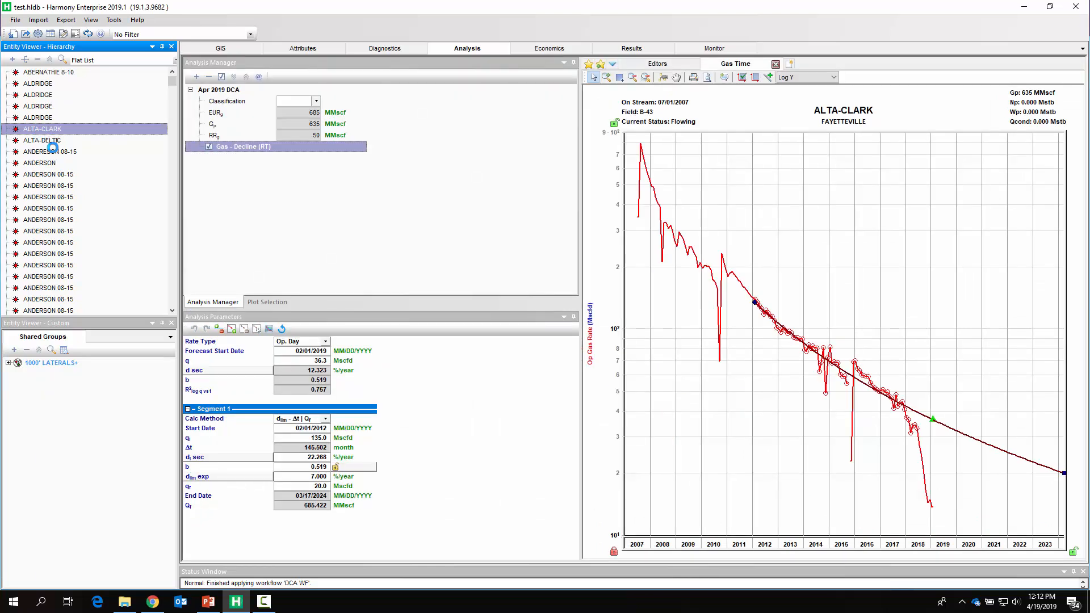
- Re-fit ALTA-CLARK's gas decline to production points selected from about 2007 to 2017 with the point-selection tool
left_click_drag(581, 448, 432, 439)
left_click(515, 78)
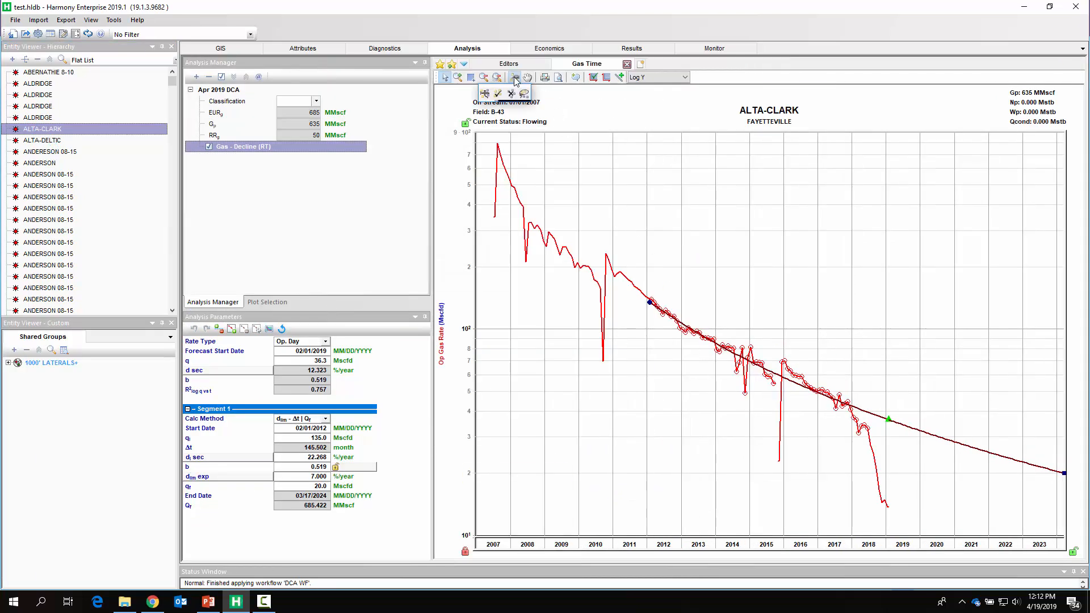
left_click(511, 94)
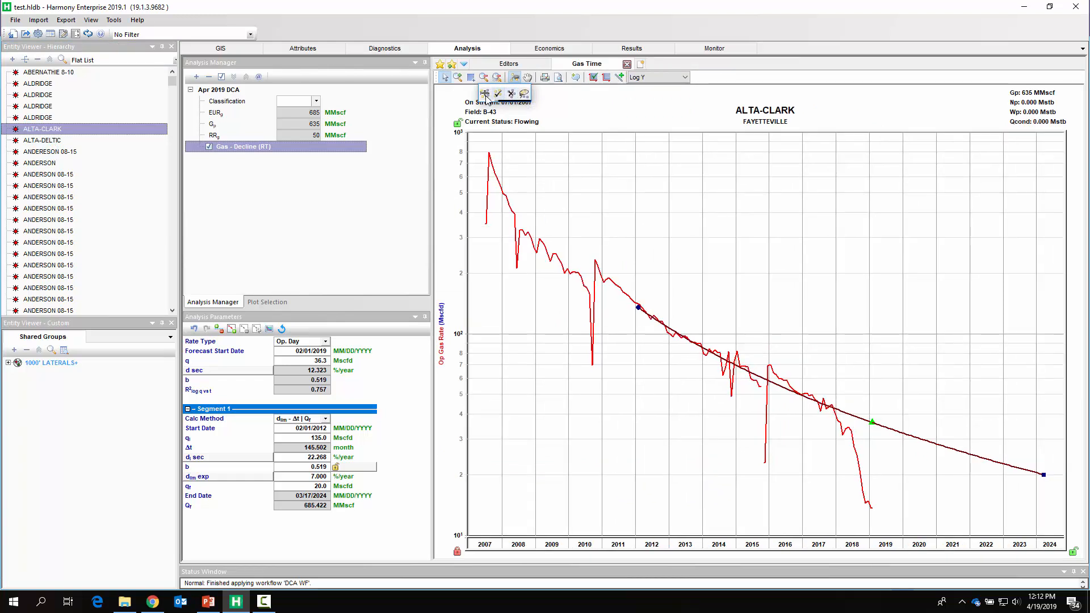
left_click(486, 95)
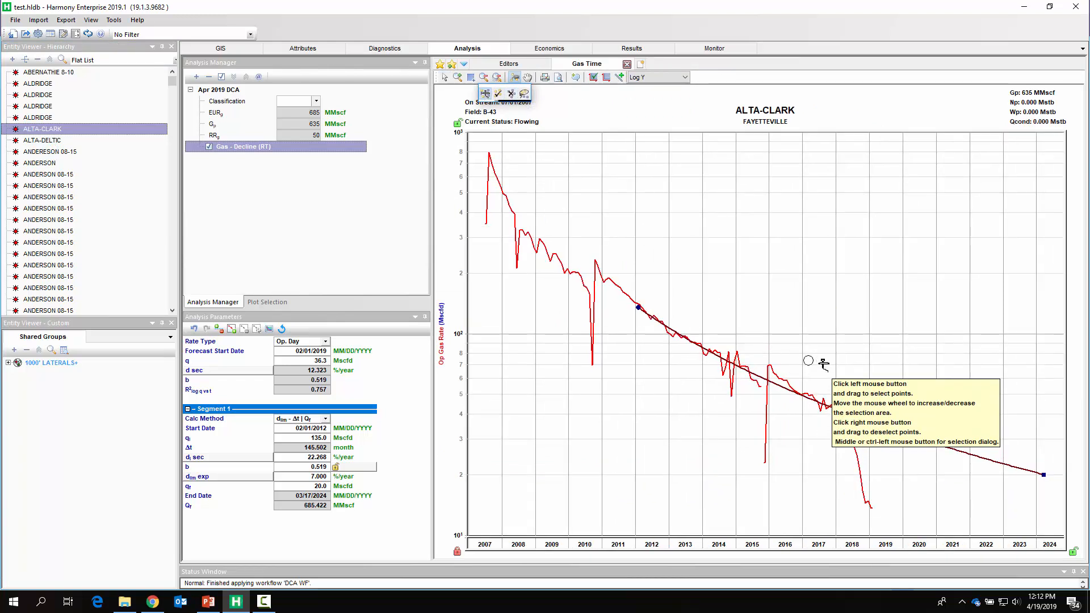
mouse_move(863, 409)
left_mouse_down()
mouse_move(722, 343)
mouse_move(623, 266)
mouse_move(622, 314)
mouse_move(612, 276)
mouse_move(595, 268)
mouse_move(837, 429)
left_mouse_up()
mouse_move(559, 273)
left_mouse_down()
mouse_move(486, 198)
mouse_move(474, 156)
mouse_move(566, 205)
mouse_move(537, 185)
mouse_move(602, 289)
mouse_move(632, 289)
mouse_move(700, 323)
mouse_move(766, 389)
left_mouse_up()
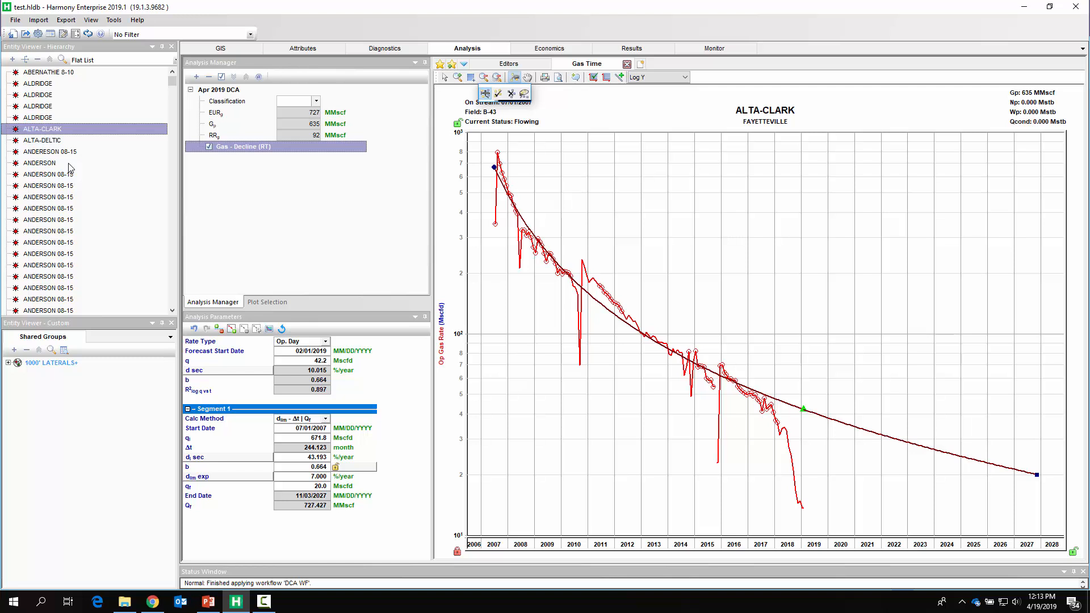
- Show the Gas EUR bubble map layer on the GIS view and hide the Facilities layer
left_click(219, 48)
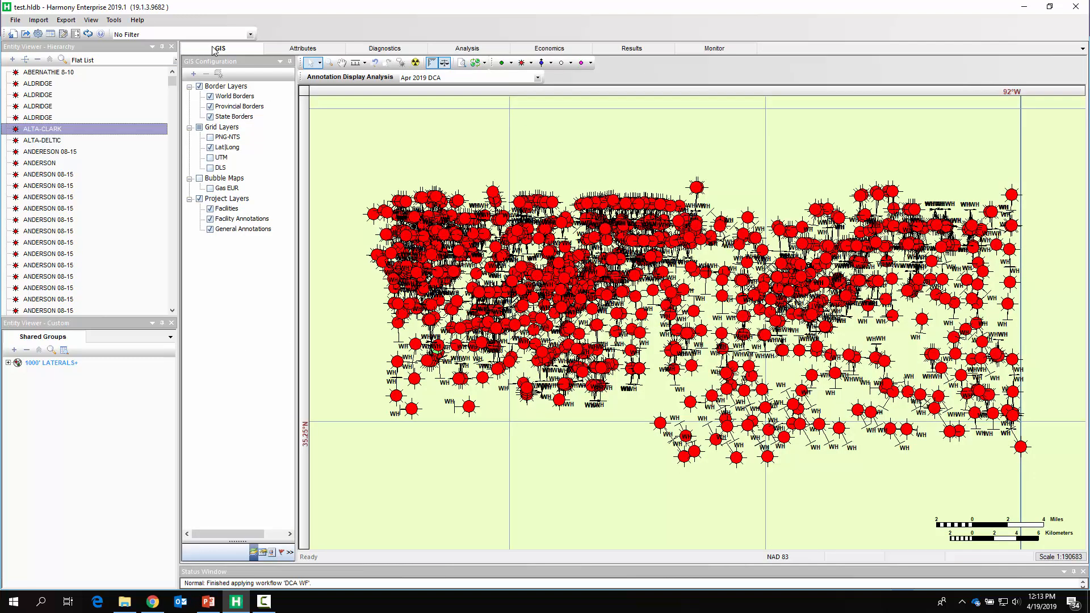
left_click(193, 74)
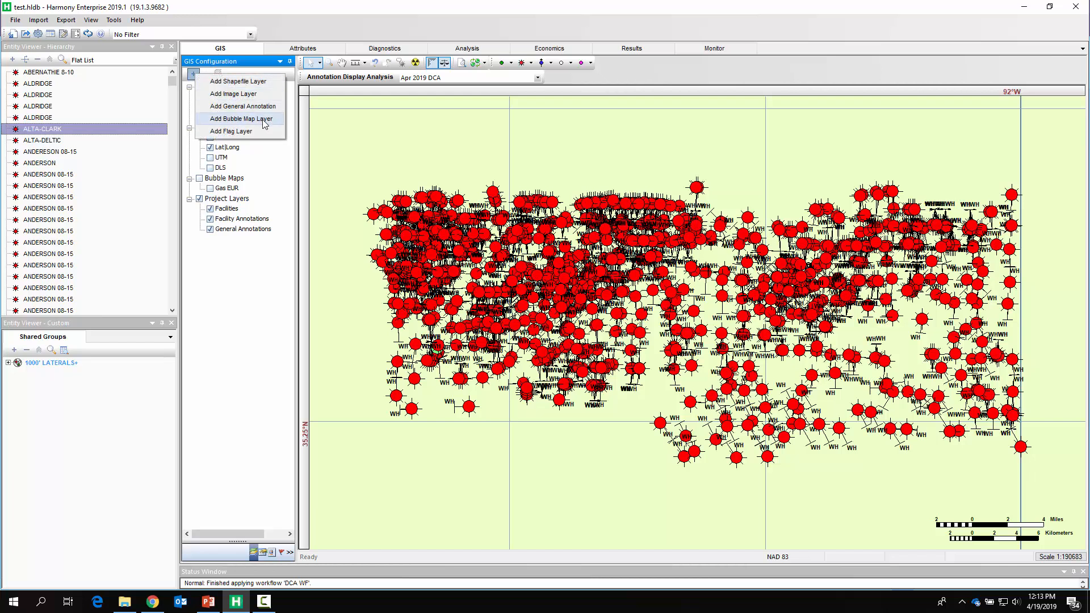
left_click(210, 191)
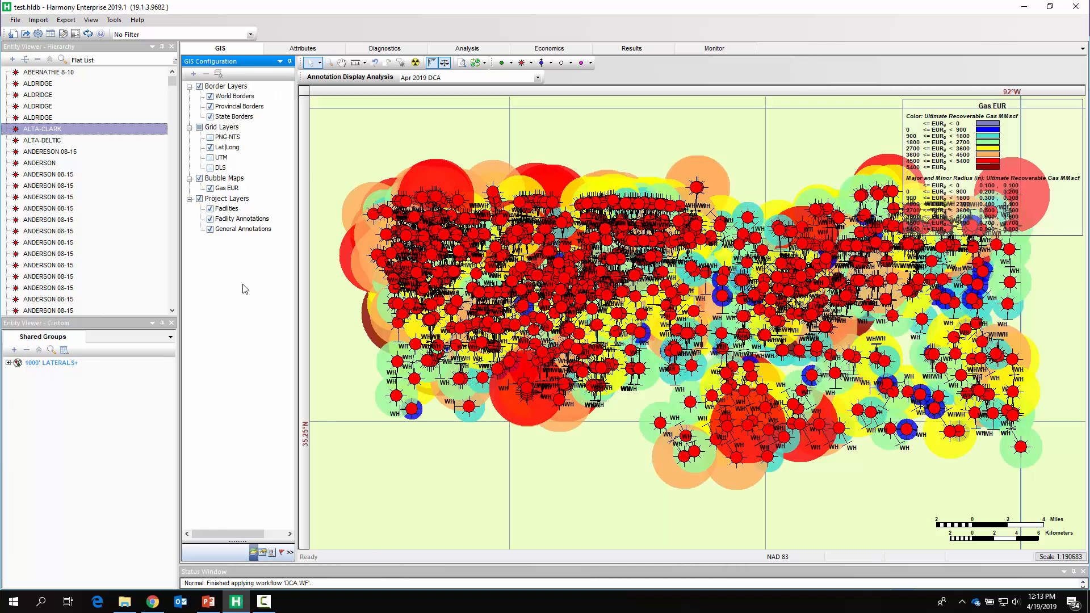
left_click(211, 209)
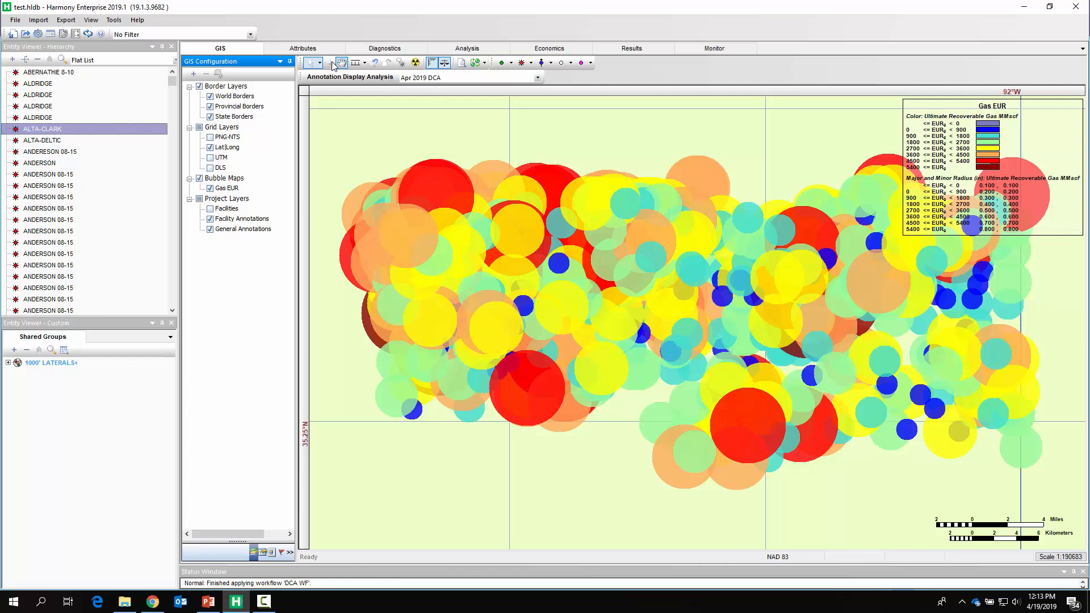
- Zoom into the EUR bubble map and turn the Facilities layer back on
left_click(329, 63)
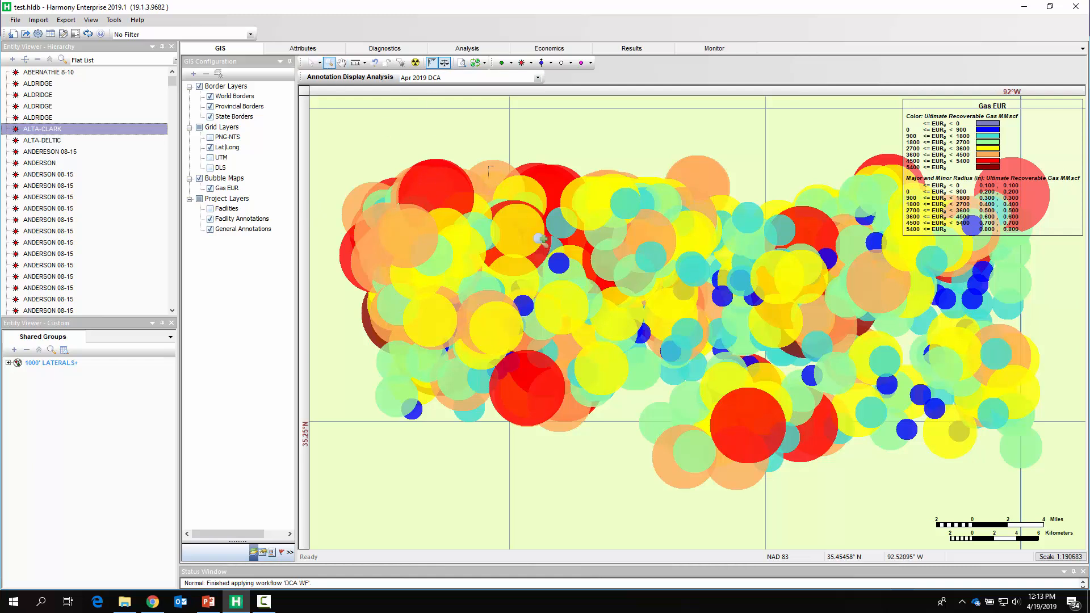
left_click_drag(538, 239, 647, 302)
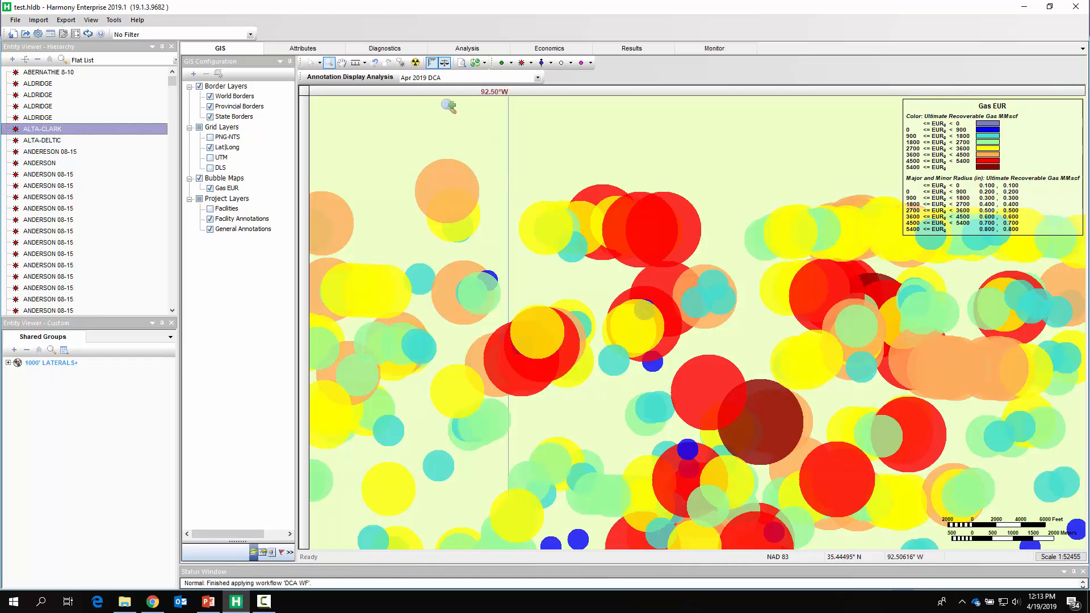
left_click(311, 63)
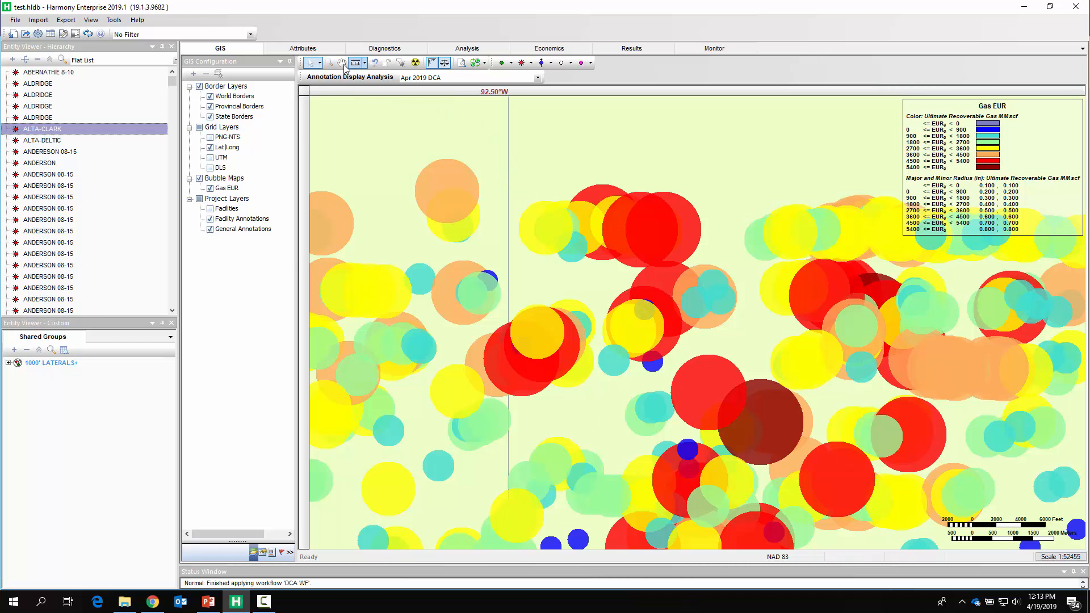
left_click(328, 63)
left_click_drag(684, 317, 833, 478)
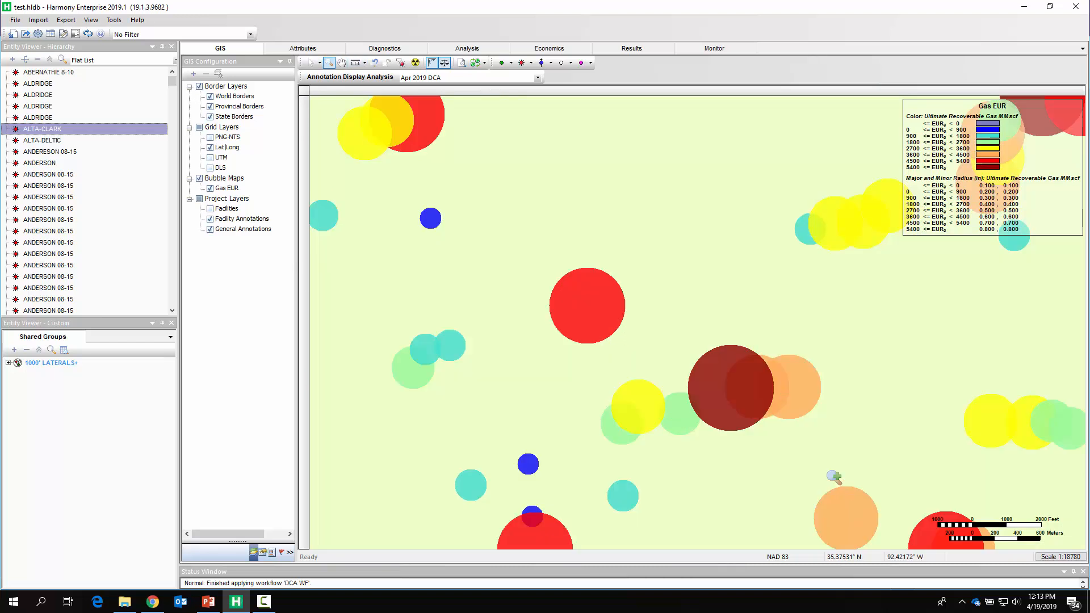
left_click(311, 63)
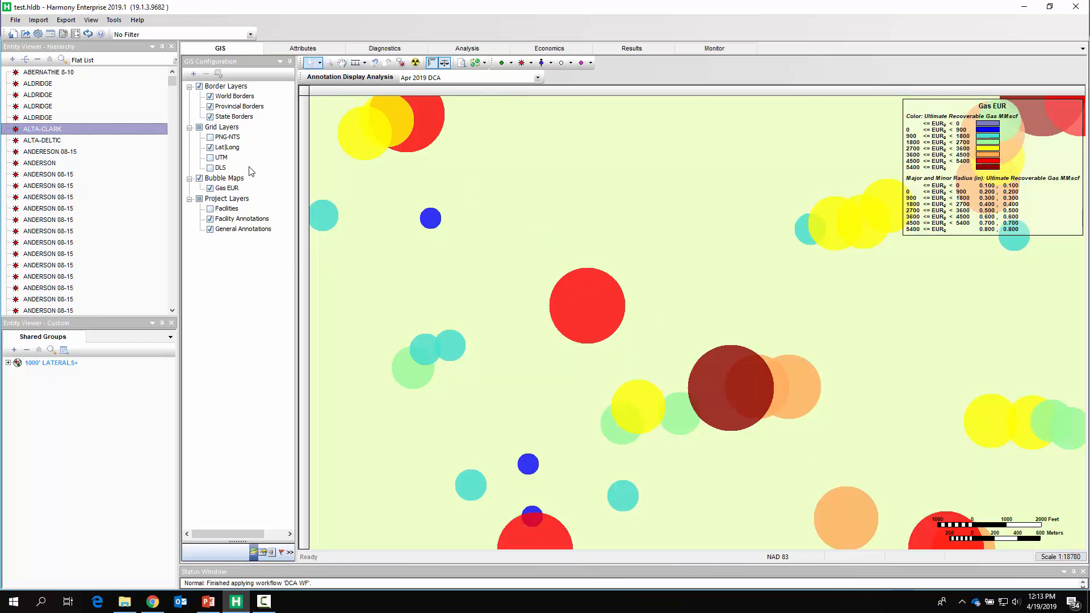
left_click(210, 210)
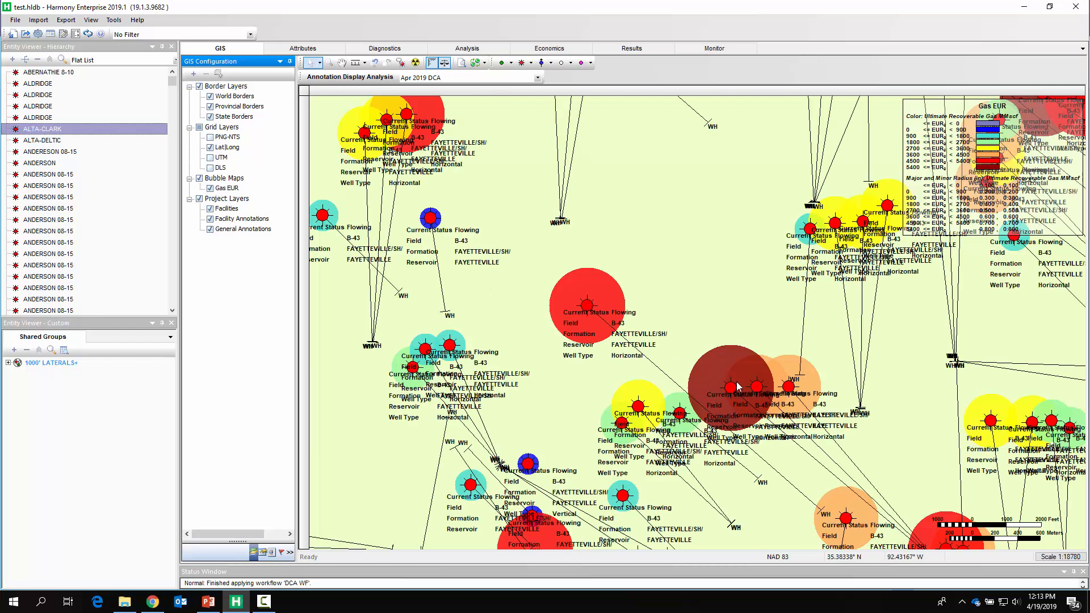
- Select the dark red high-EUR well on the map and view its decline analysis
left_click(729, 388)
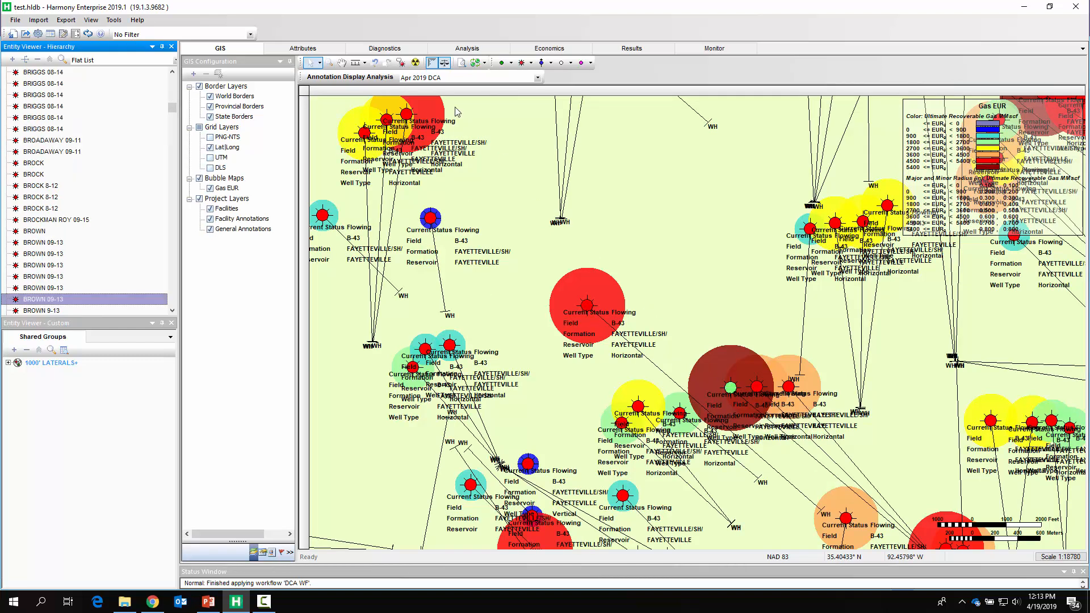
left_click(464, 48)
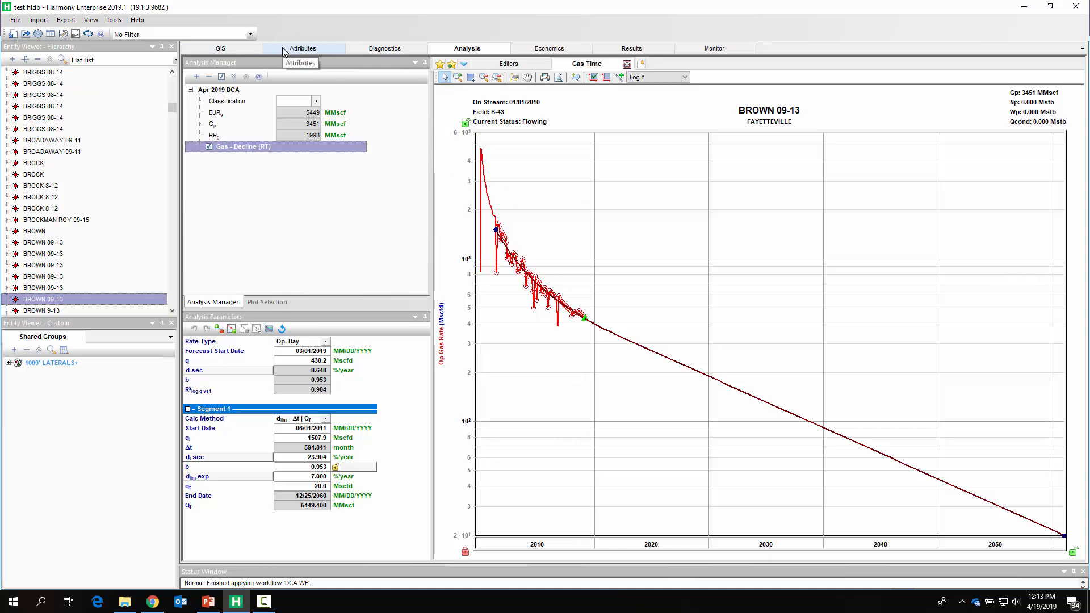
- Select all wells and export their decline parameters in Aries format to Aries Export.txt
left_click(68, 140)
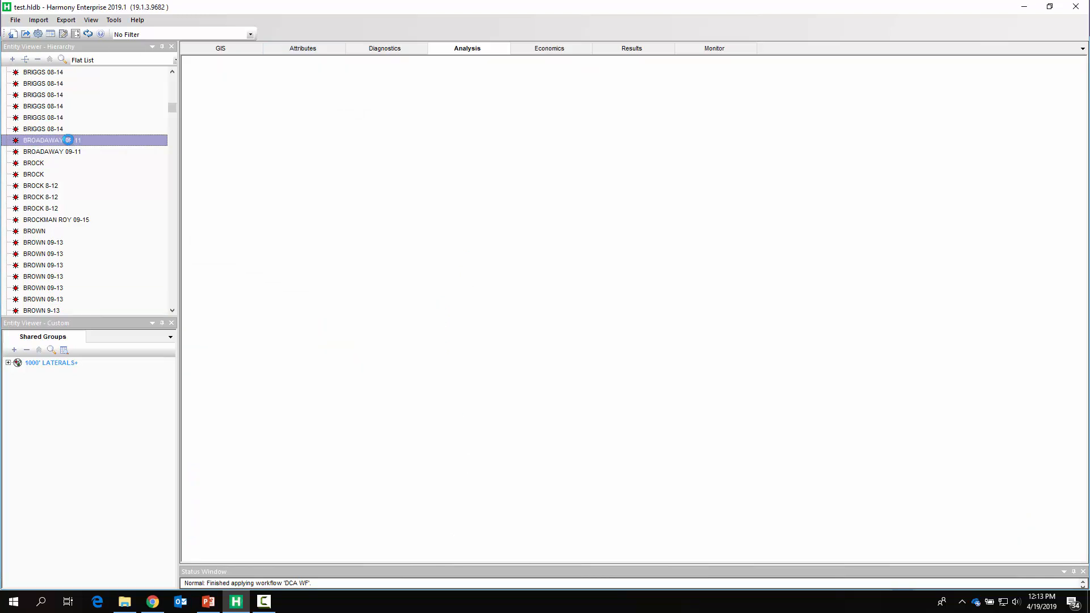
key("shift+End")
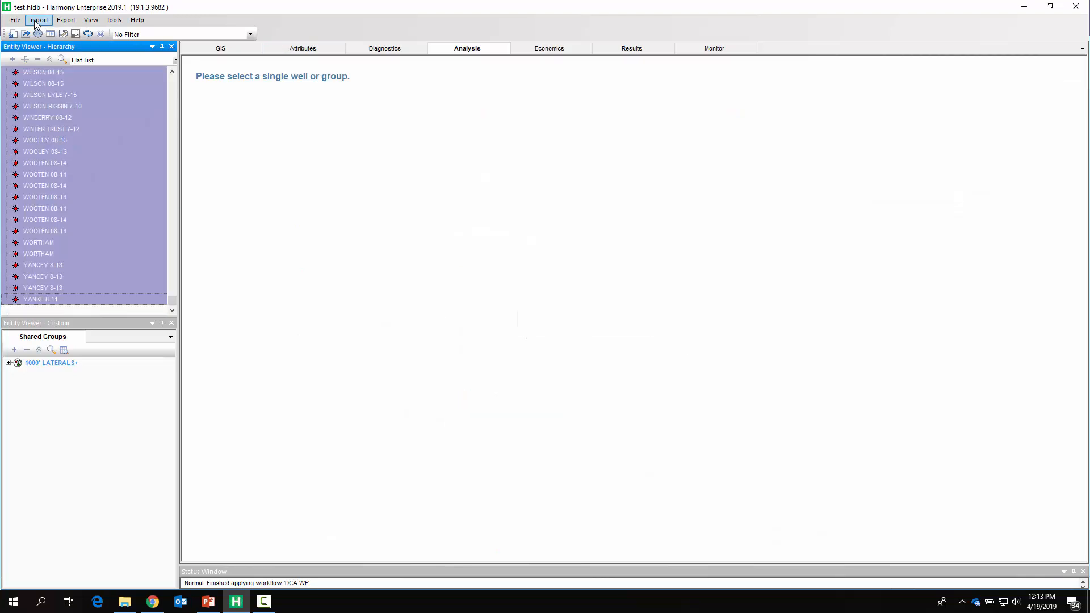
left_click(70, 22)
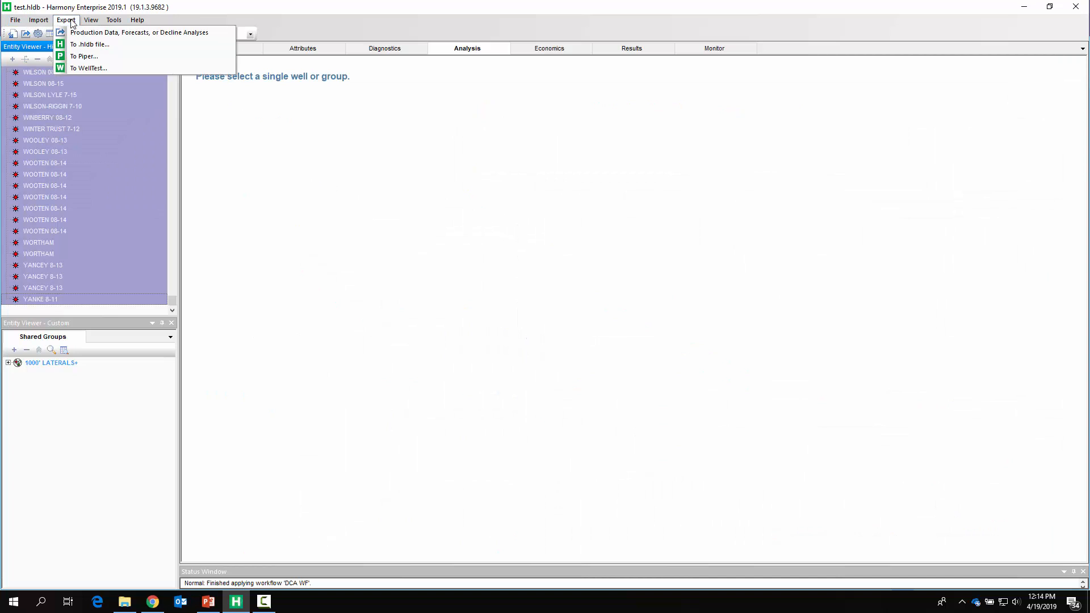
left_click(101, 32)
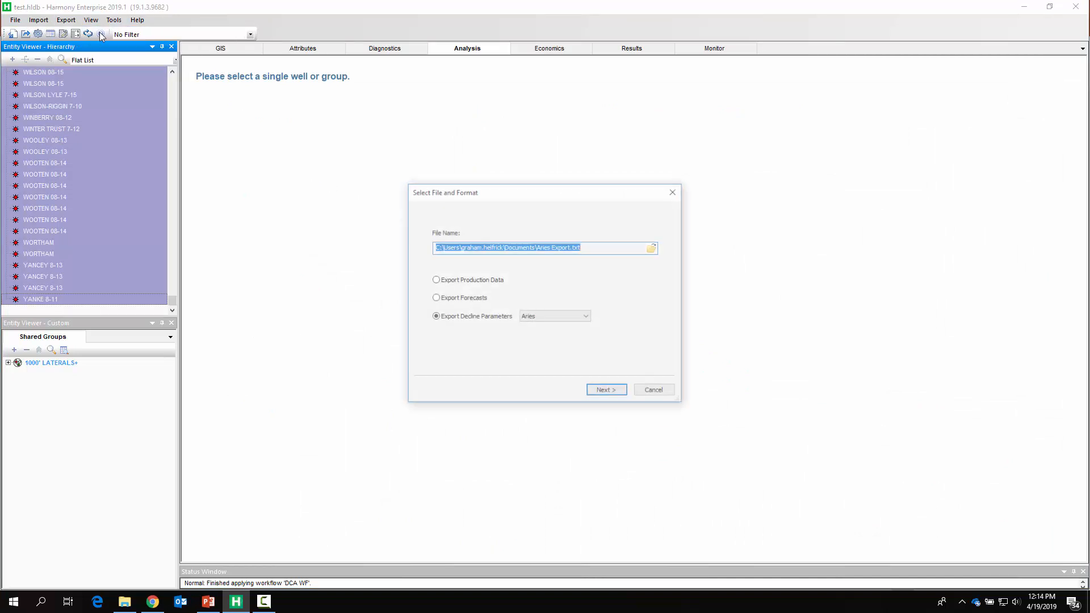
left_click(554, 324)
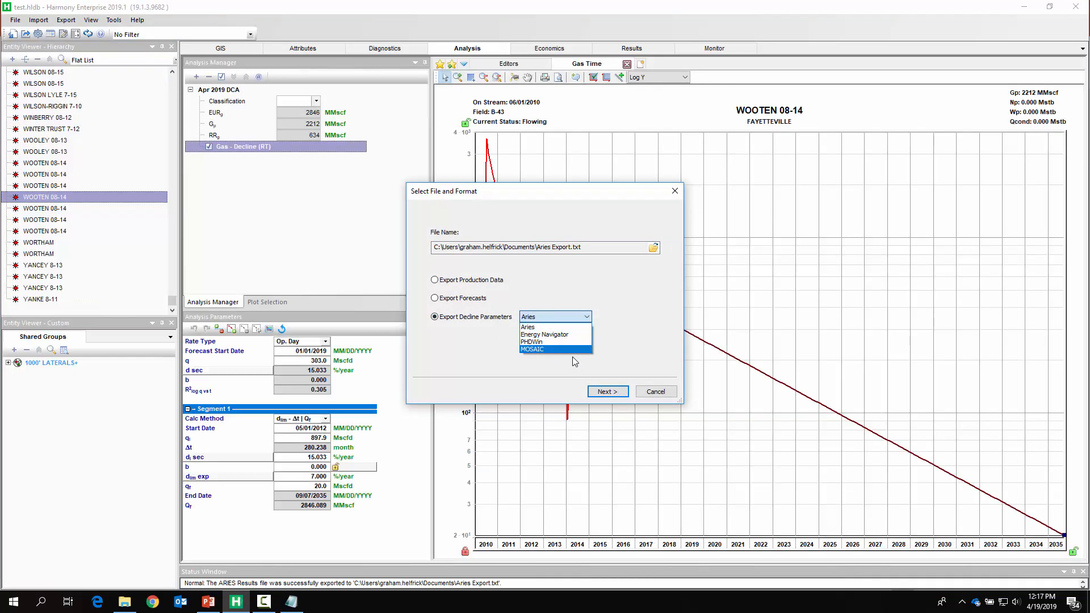
left_click(658, 390)
left_click(657, 392)
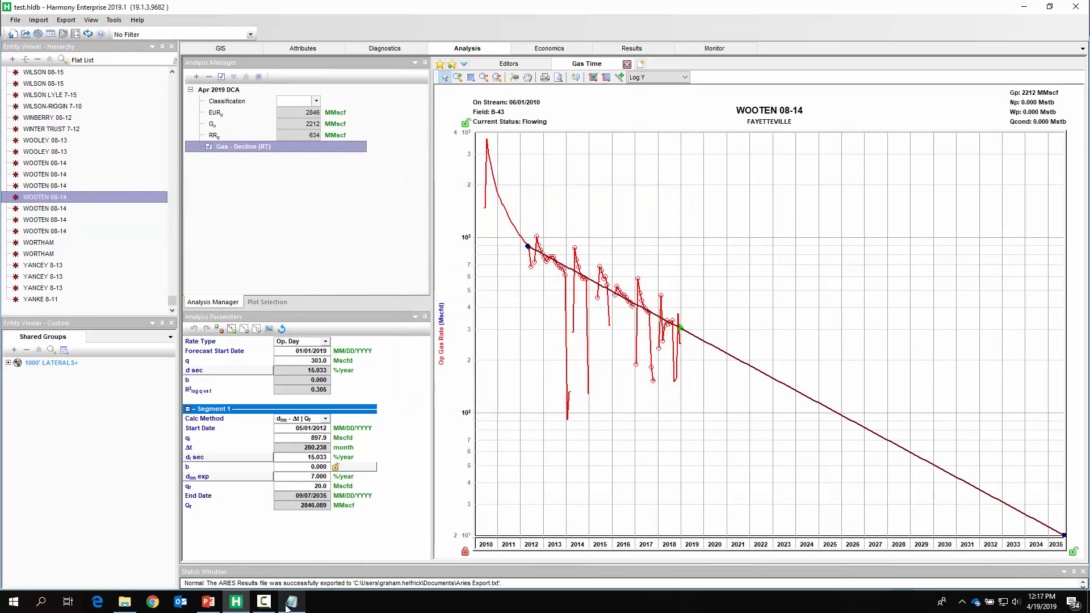
- Open the exported Aries file in Notepad, scroll through the decline parameters, and close it
left_click(287, 608)
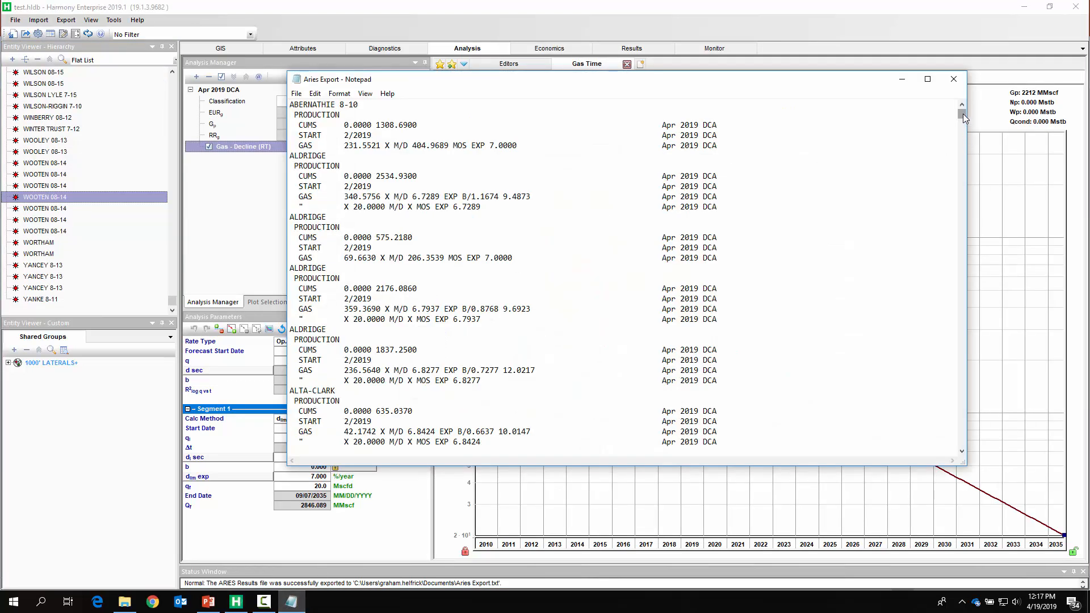
left_click_drag(963, 114, 961, 334)
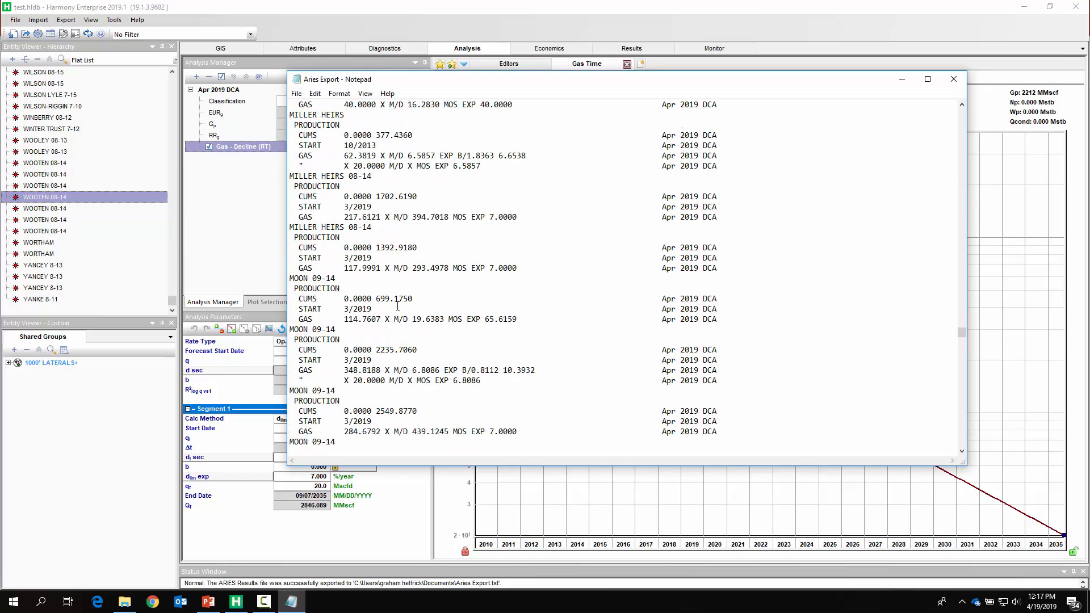
left_click(953, 79)
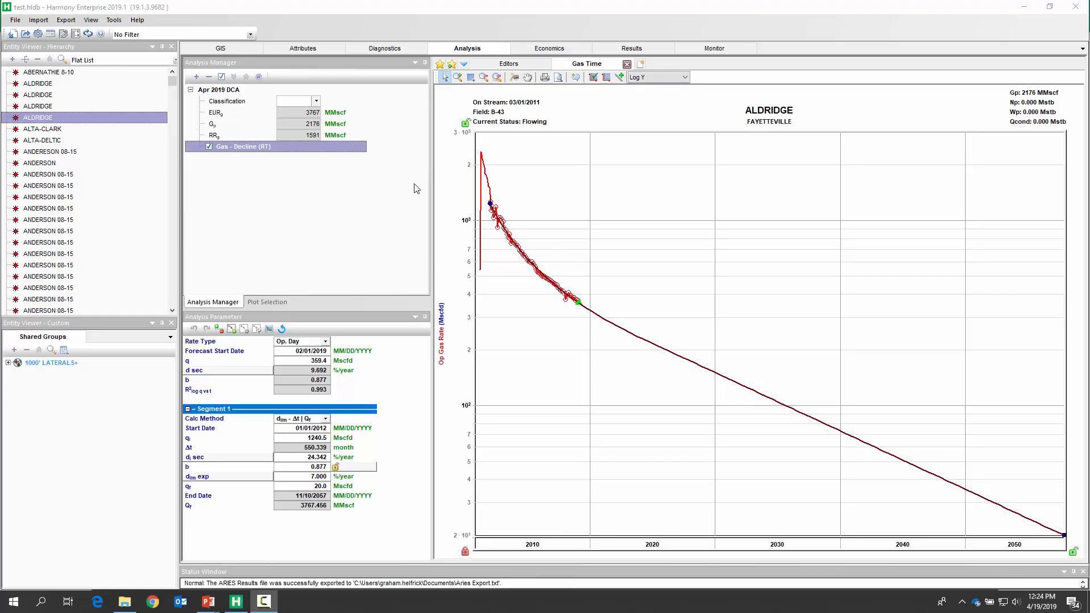
- Select all wells in the flat list and plot the cumulative distribution of gas EUR in the Results viewer
left_click(95, 152)
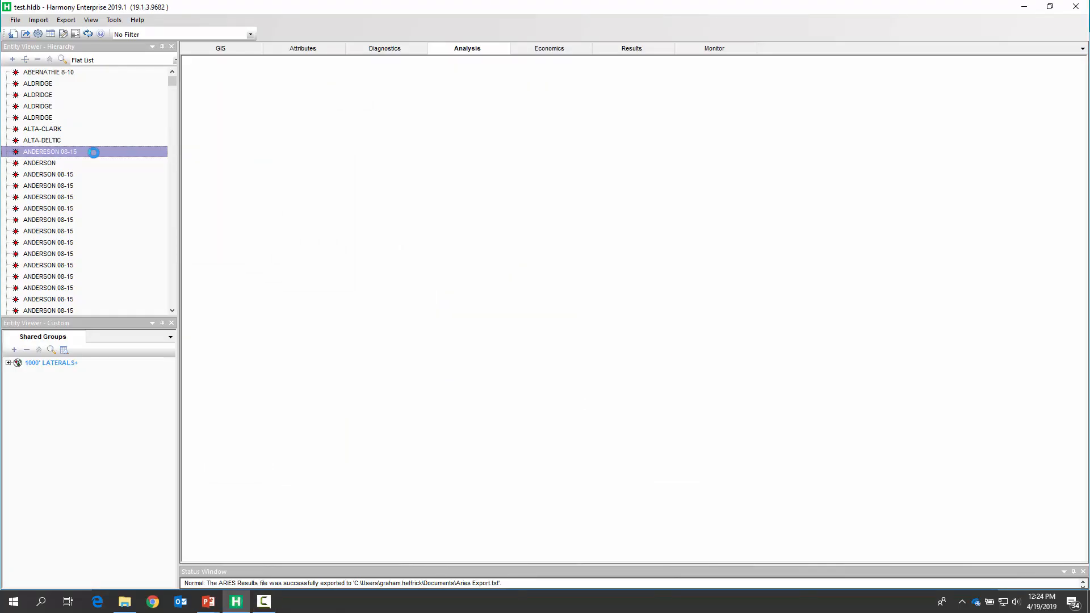
key("shift+End")
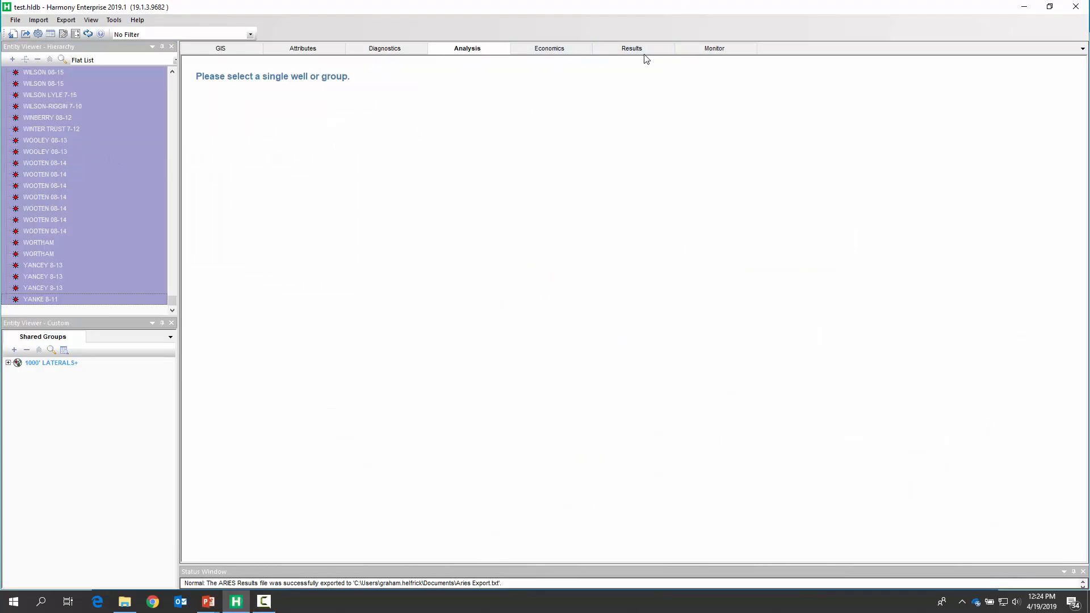
left_click(647, 52)
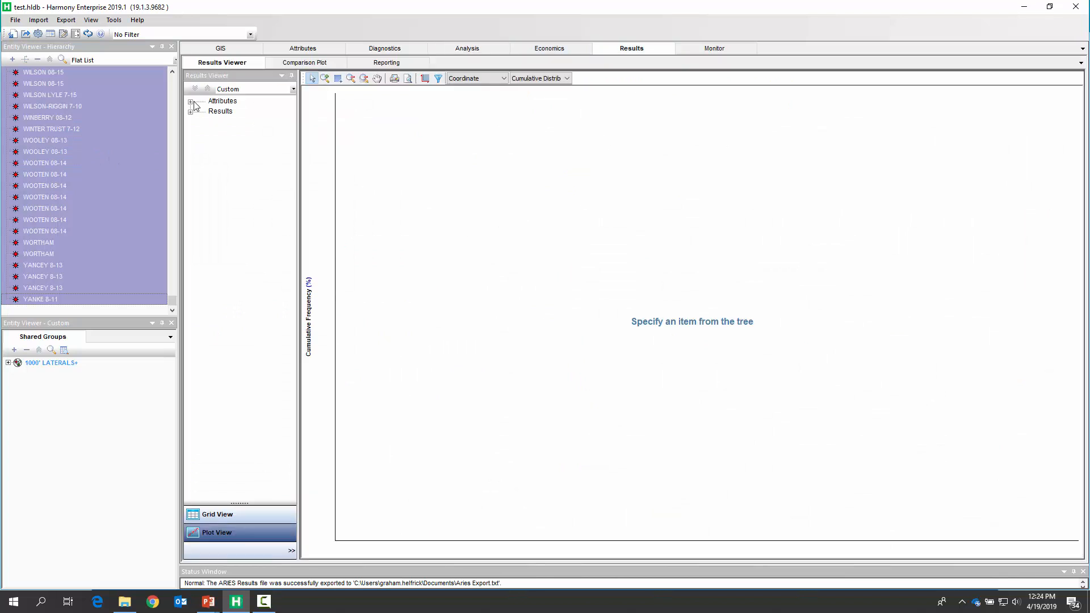
left_click(548, 80)
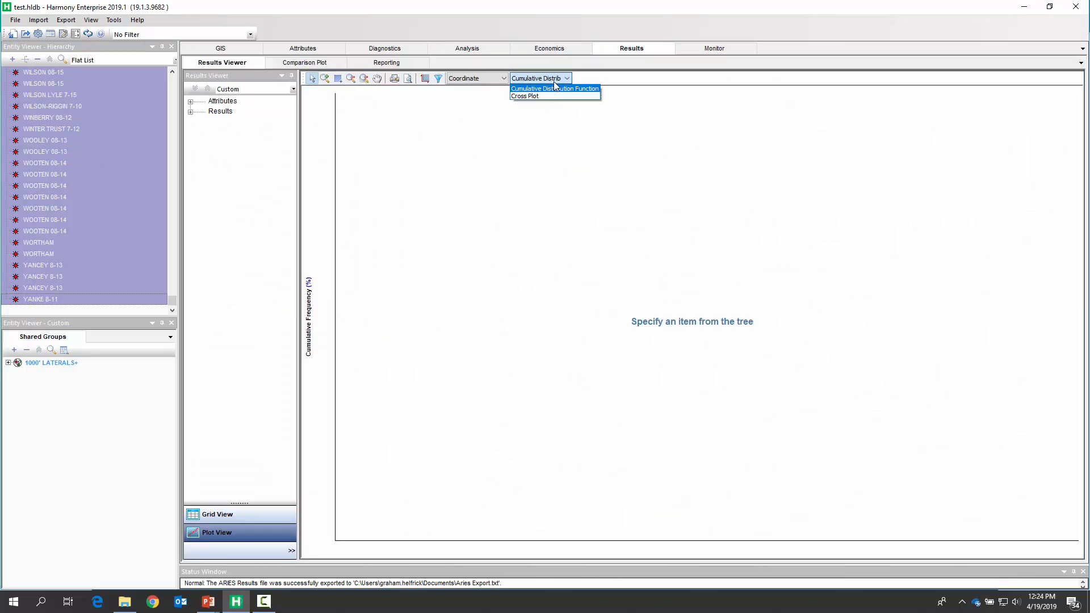
left_click(191, 106)
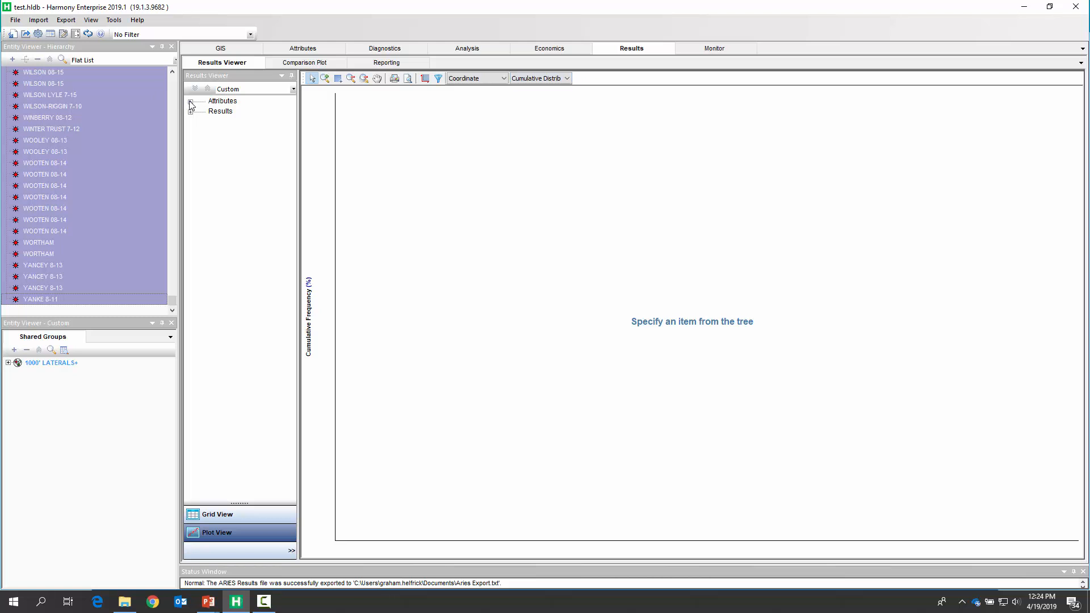
left_click(190, 112)
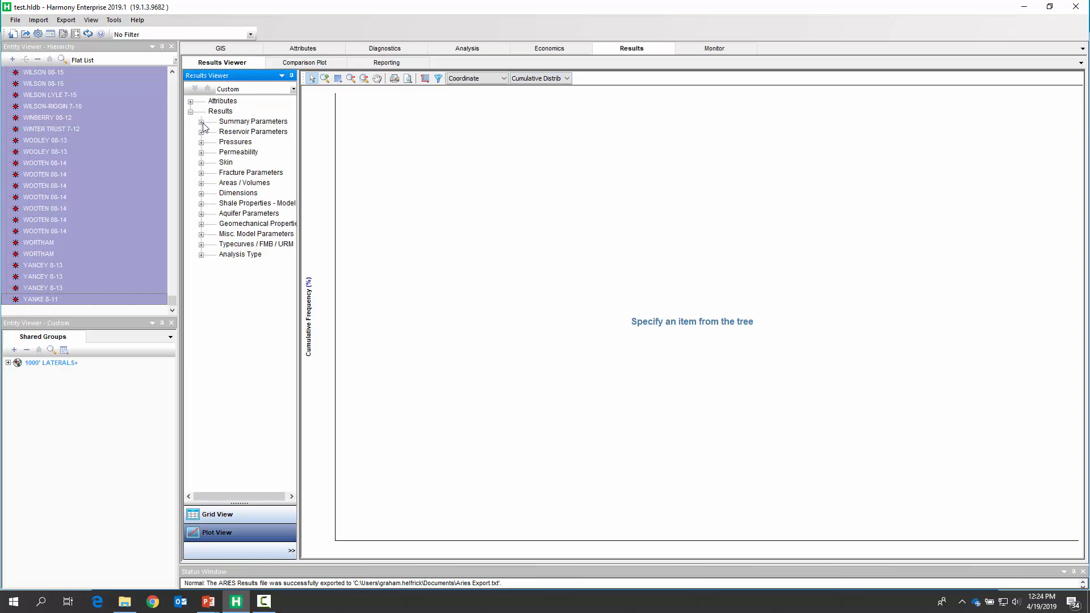
left_click(201, 122)
left_click(212, 133)
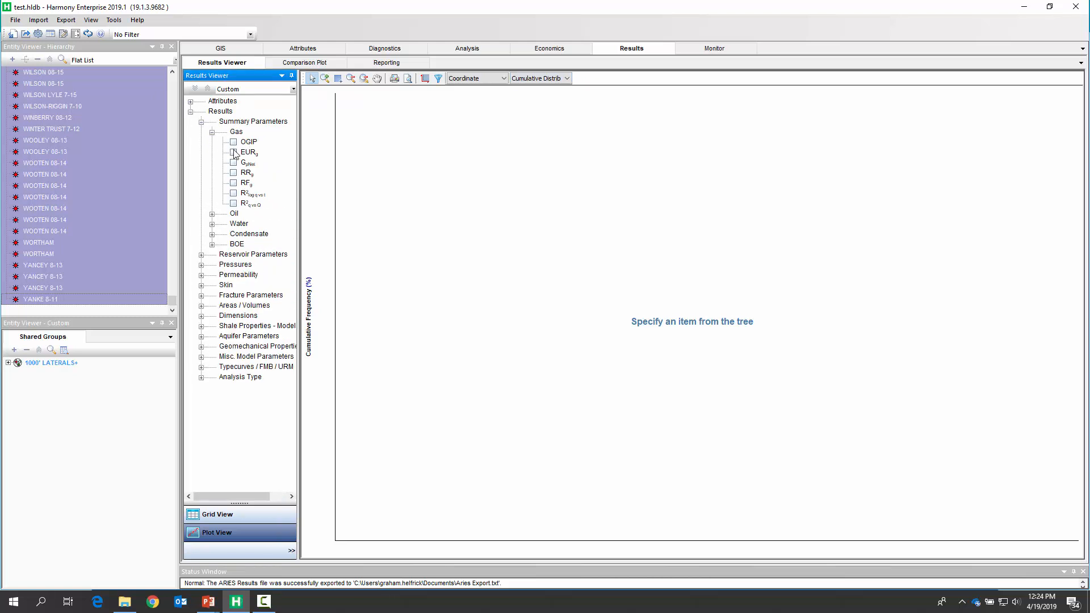
left_click(233, 152)
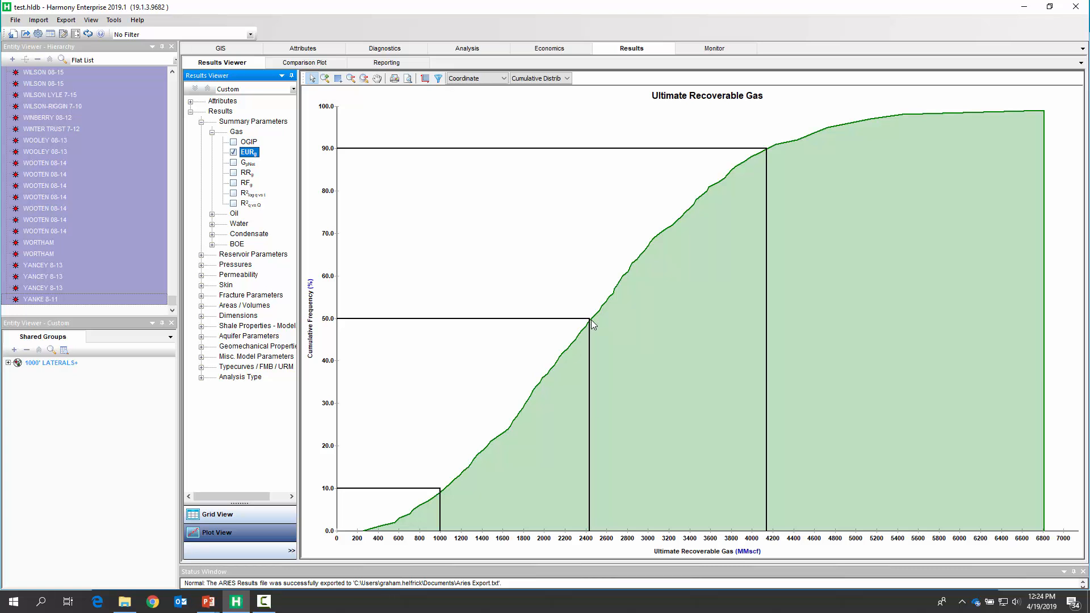
- Switch the well hierarchy to Operator and plot the EUR distribution for all XTO Energy Incorporated wells
left_click(112, 61)
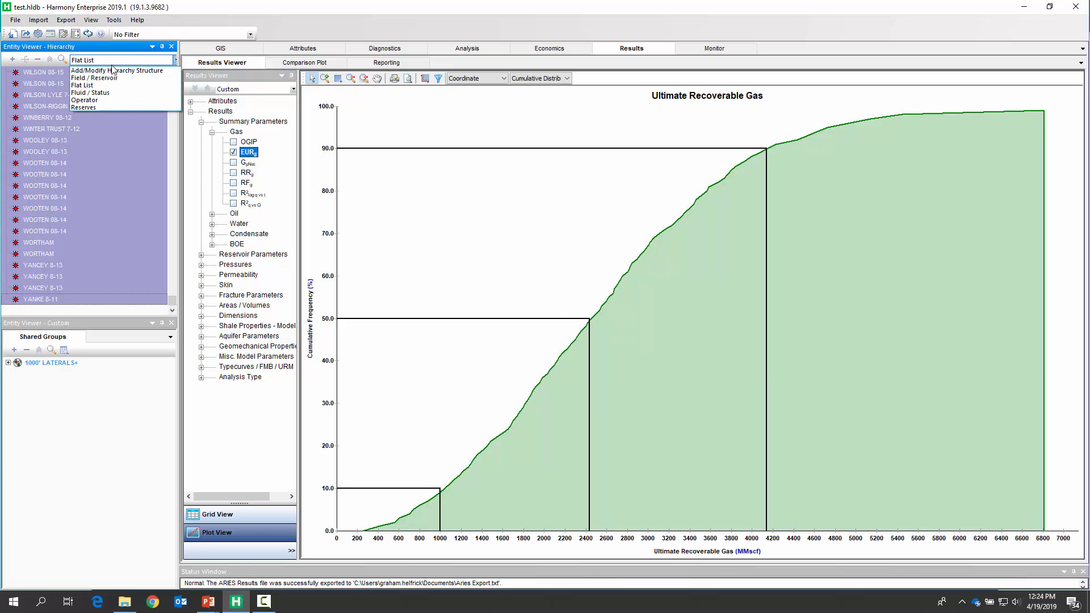
left_click(108, 103)
left_click(40, 95)
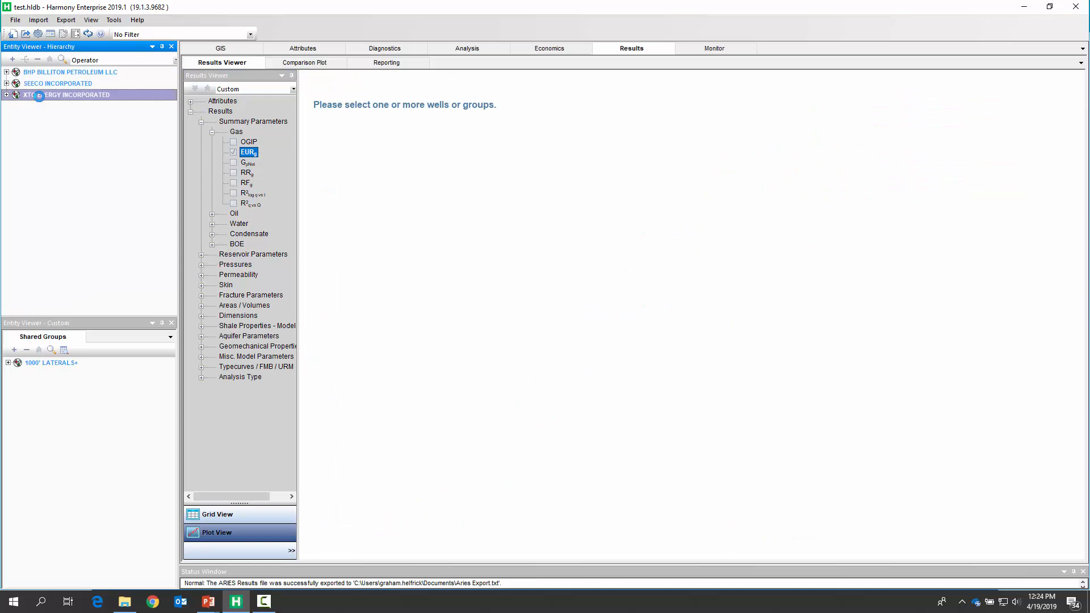
right_click(40, 96)
left_click(79, 116)
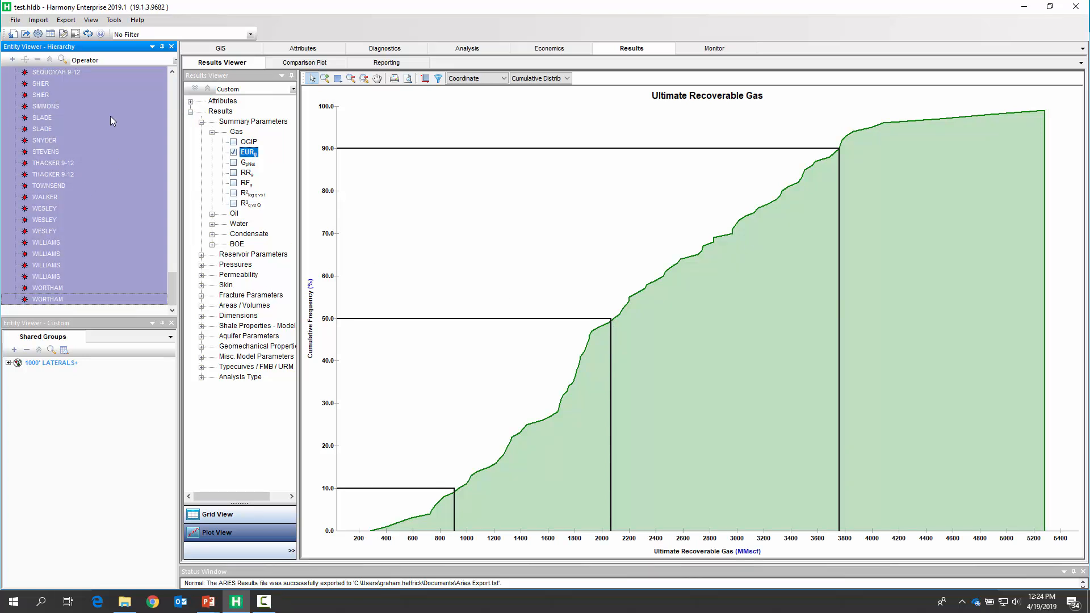
- Collapse the operator tree and plot the EUR distribution for all SEECO Incorporated wells
left_click(52, 61)
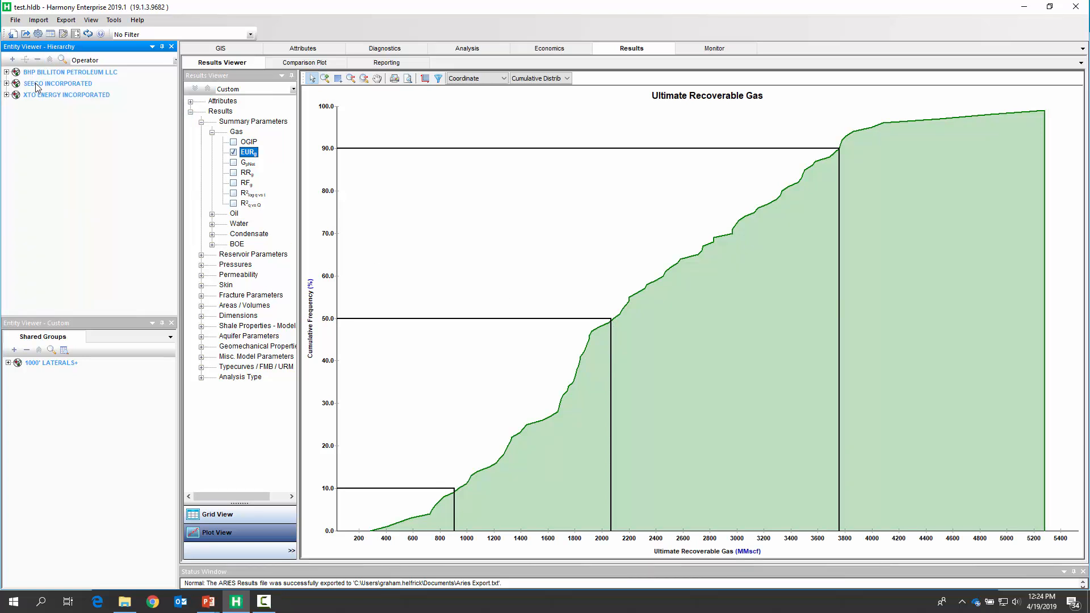
right_click(35, 83)
left_click(63, 104)
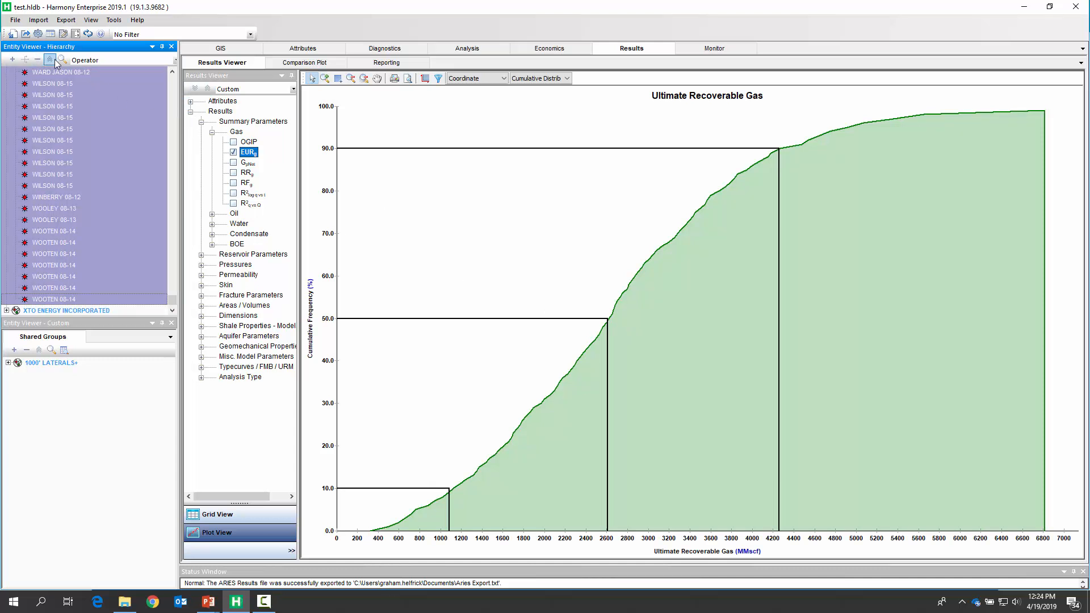
- Collapse the operator tree, plot the EUR distribution for all BHP Billiton Petroleum LLC wells, and collapse again
left_click(49, 59)
right_click(46, 73)
left_click(73, 95)
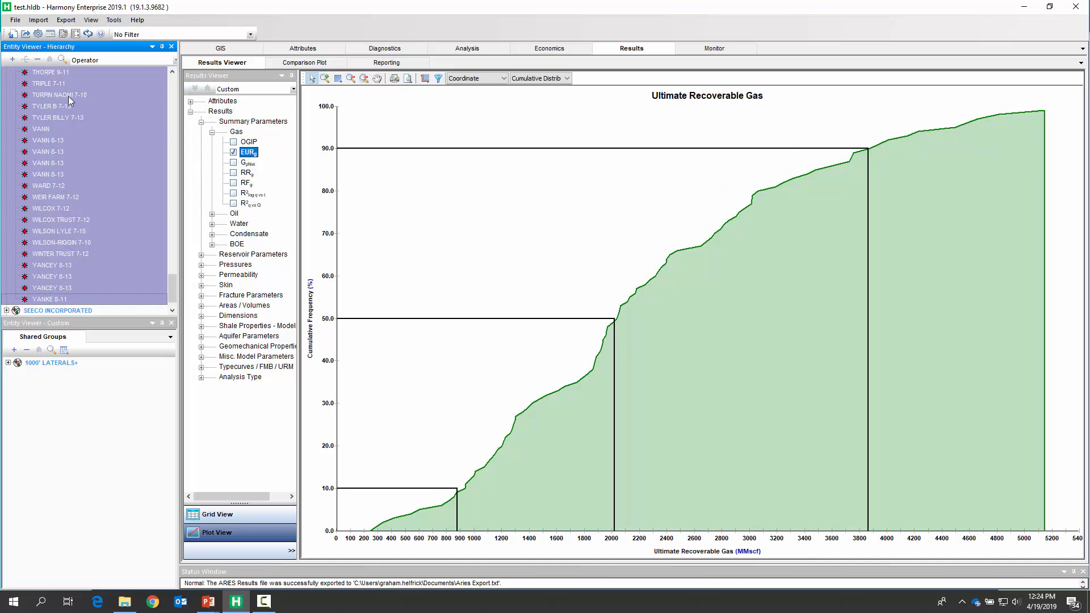
left_click(50, 60)
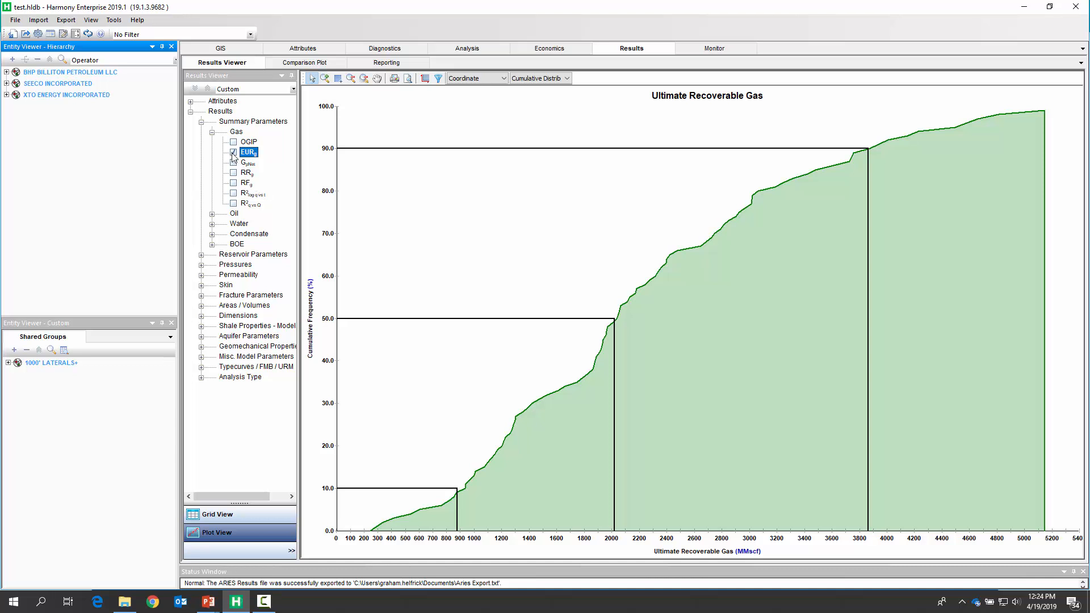
- Plot the cumulative distribution of the Gas Decline b exponent and switch the well hierarchy back to Flat List
left_click(201, 378)
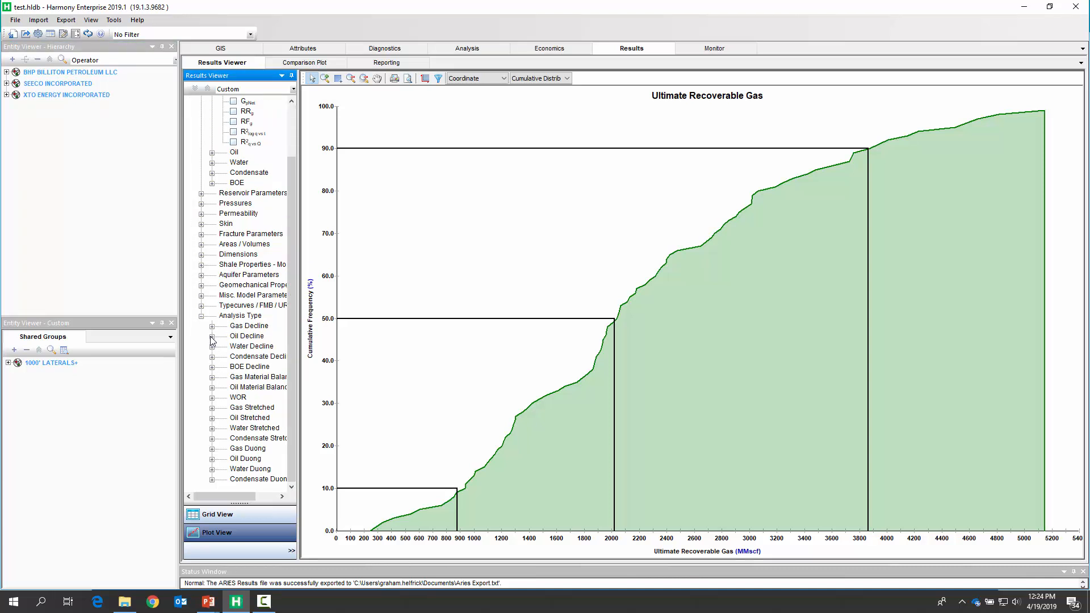
left_click(212, 327)
left_click(223, 336)
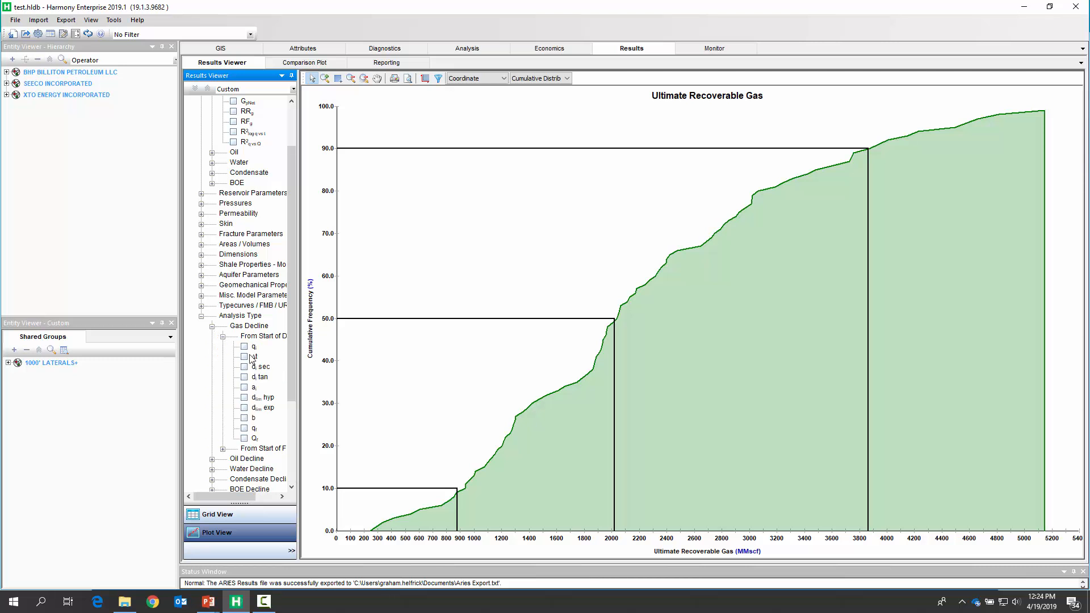
left_click(244, 418)
left_click(79, 63)
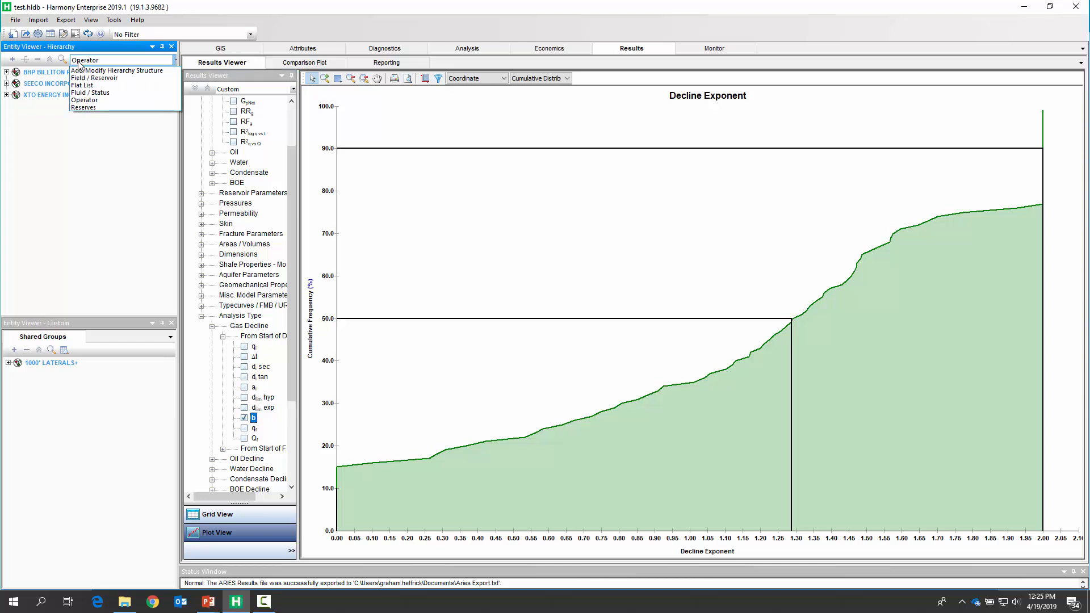
left_click(87, 85)
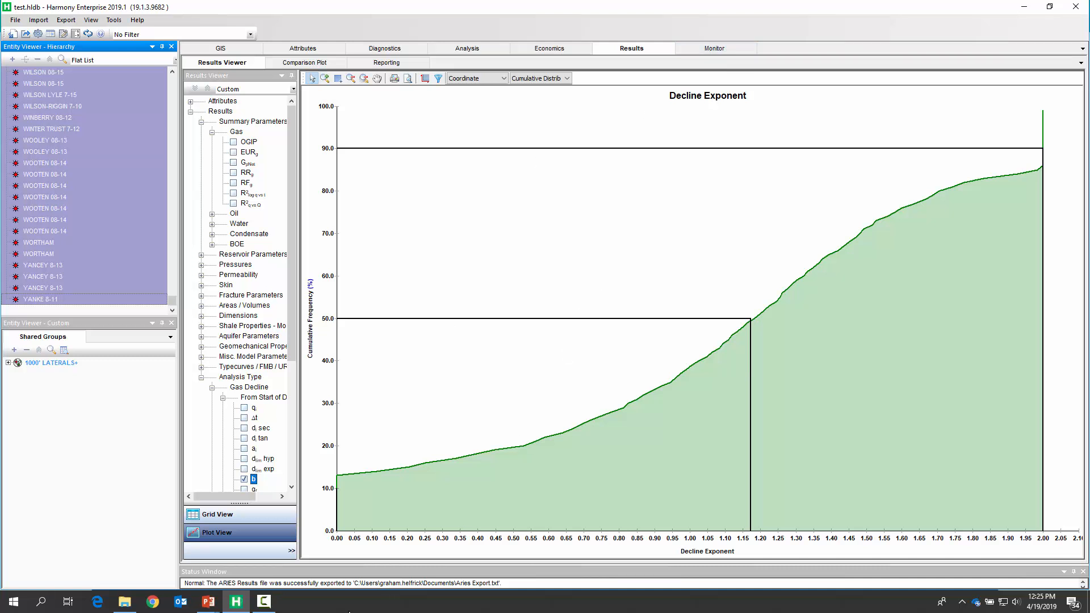
- Switch to the PowerPoint slide show displaying the CFD EUR vs Dlim chart
mouse_move(209, 605)
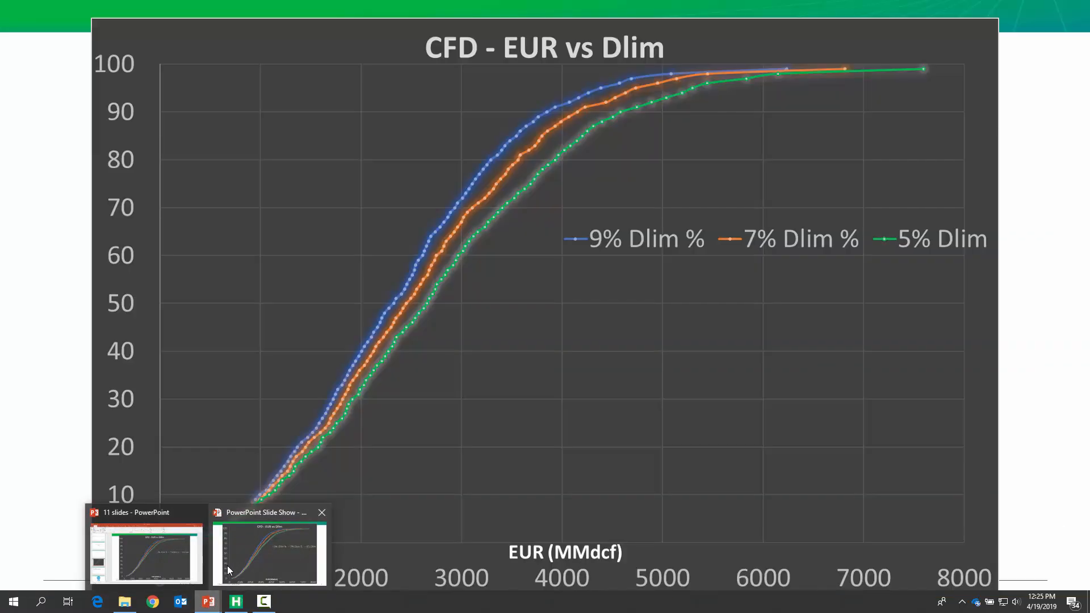
left_click(240, 567)
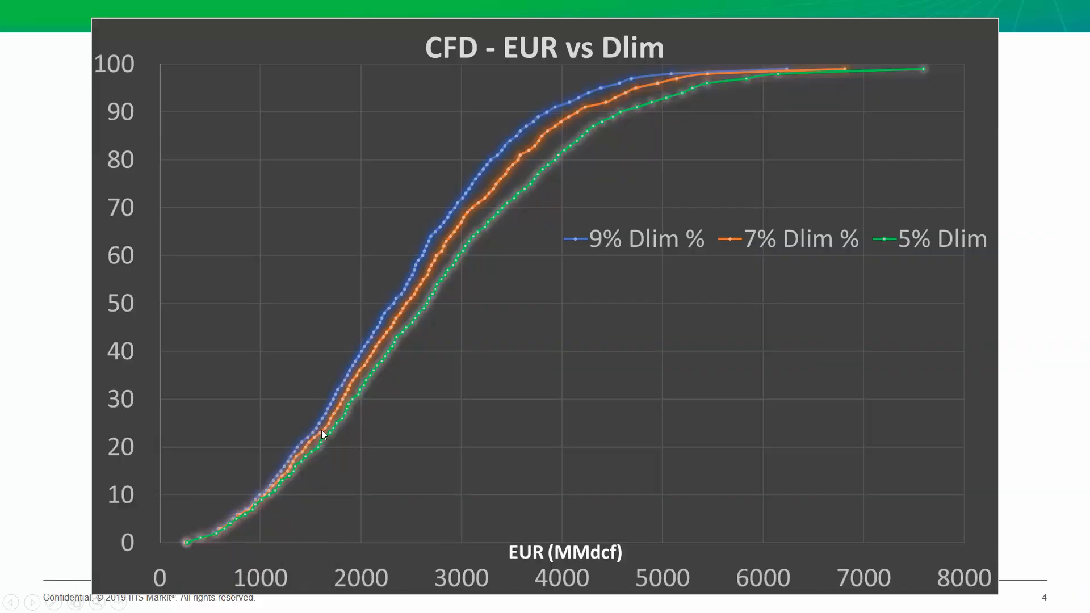